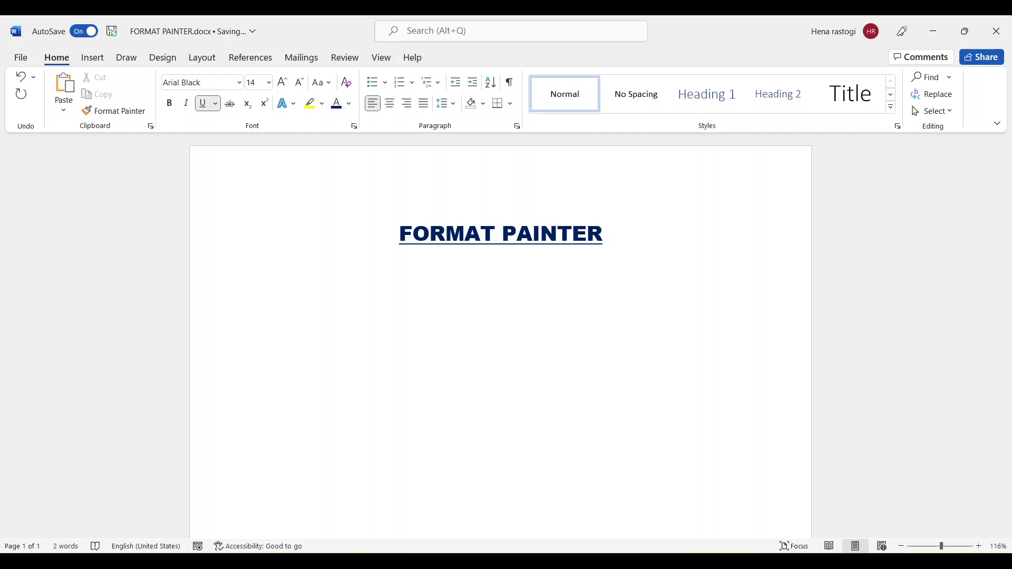
# - Generate paragraphs of sample text below the title using the =RAND() function
pyautogui.write('RAND(')
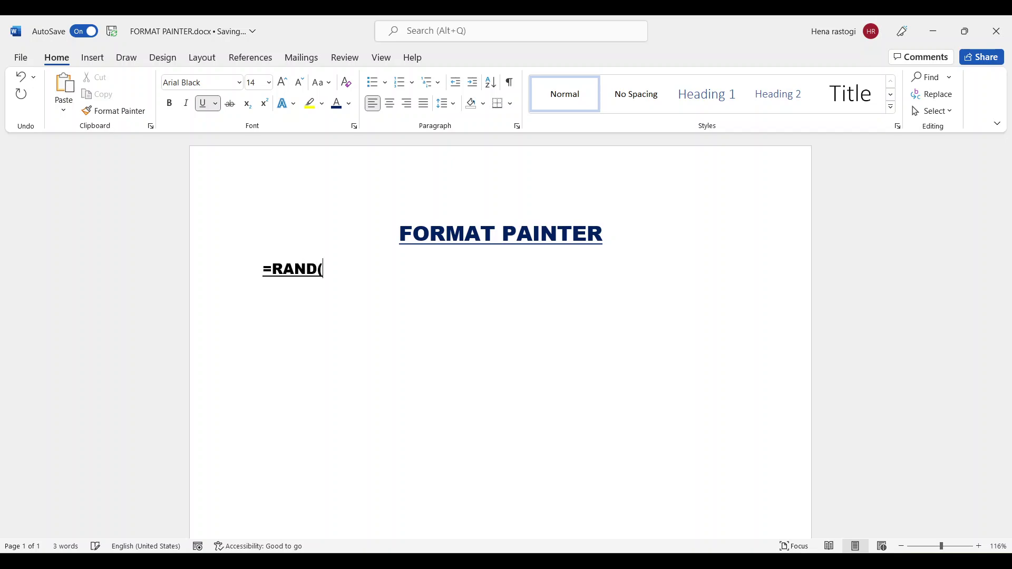
pyautogui.press('Return')
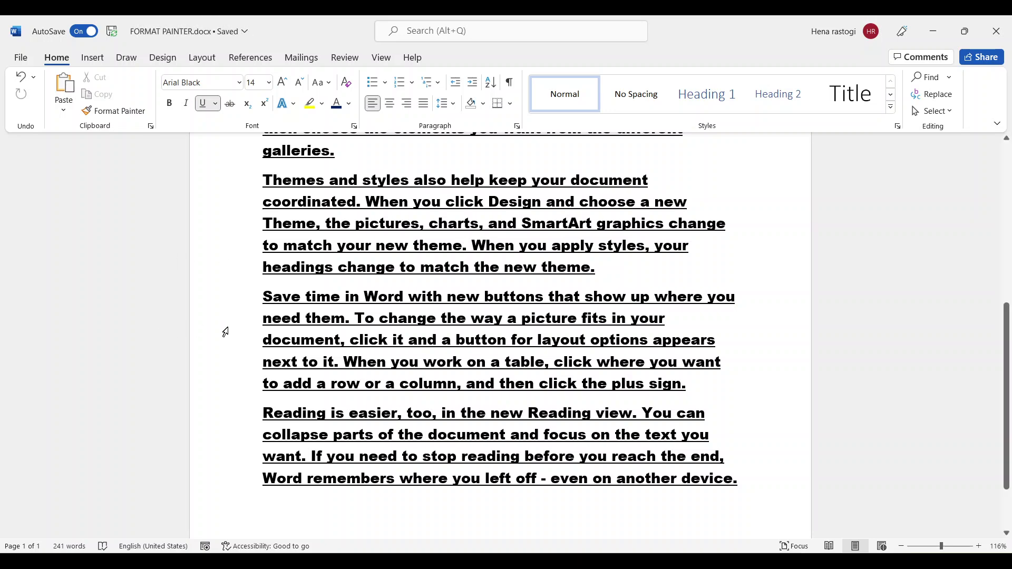
# - Clear all formatting from the body paragraphs below the FORMAT PAINTER title
pyautogui.scroll(2, 226, 332)
pyautogui.scroll(5, 226, 332)
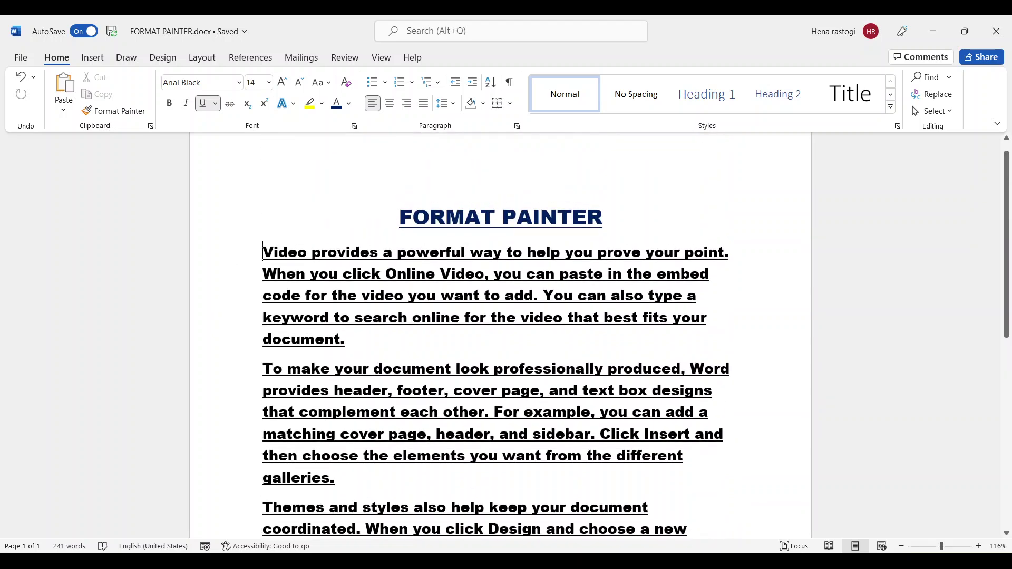
pyautogui.moveTo(263, 251); pyautogui.dragTo(268, 429)
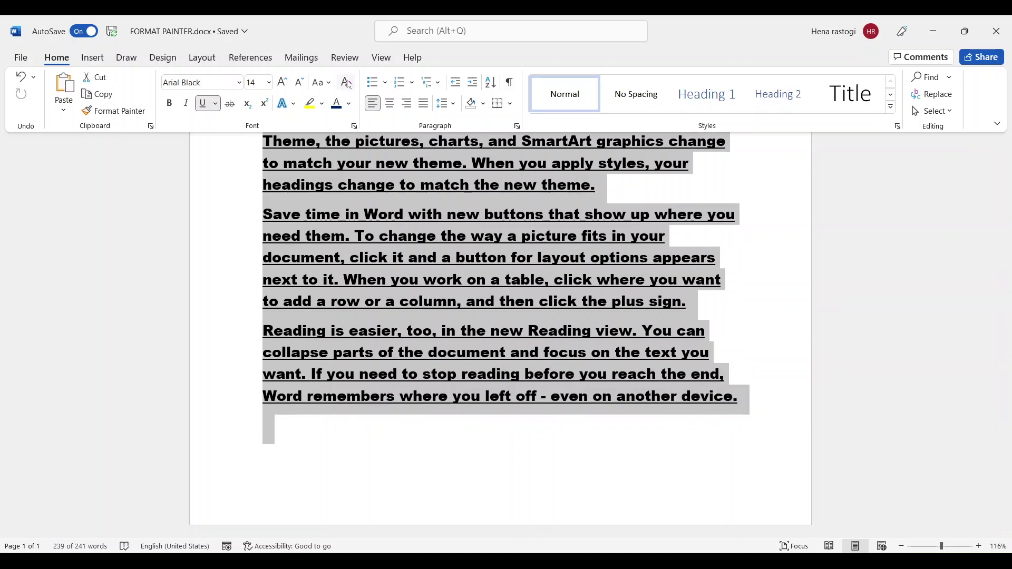
pyautogui.click(348, 85)
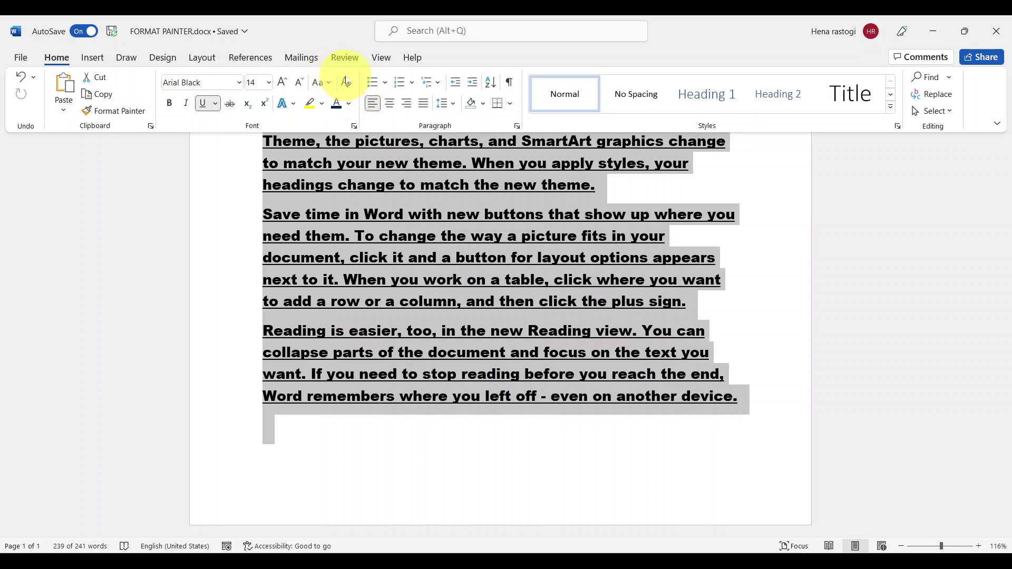
pyautogui.click(347, 83)
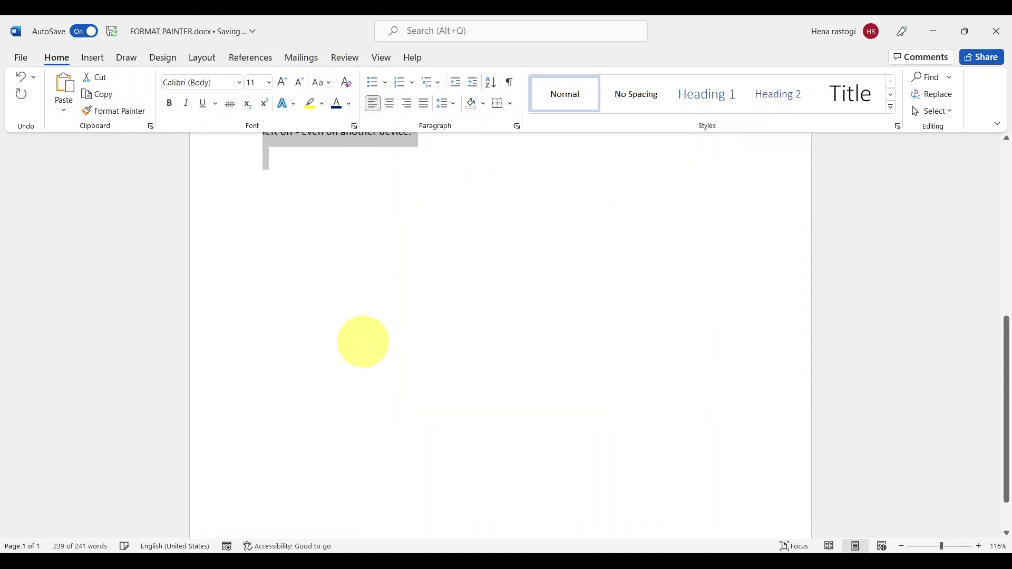
pyautogui.scroll(5, 361, 378)
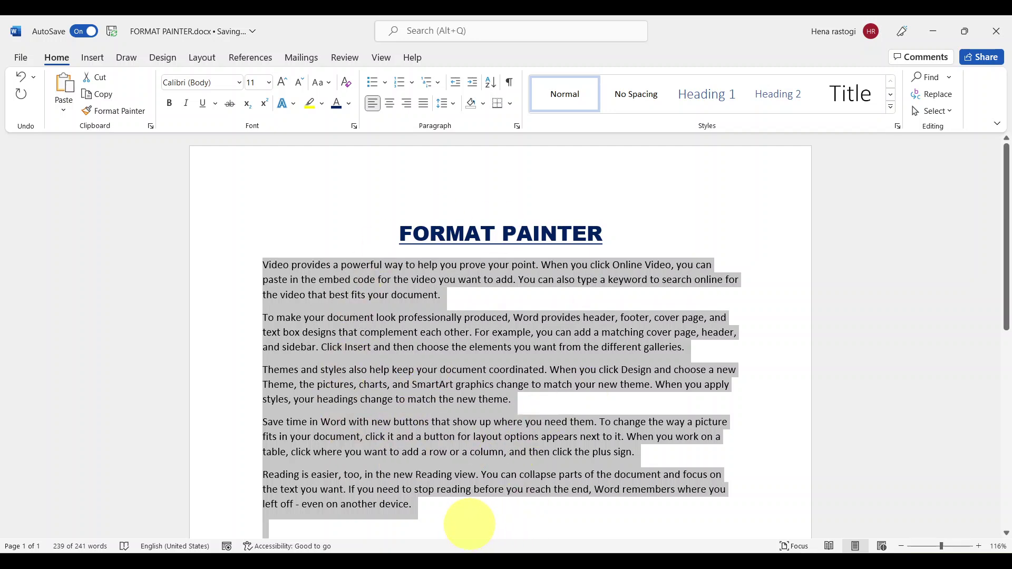
pyautogui.click(466, 523)
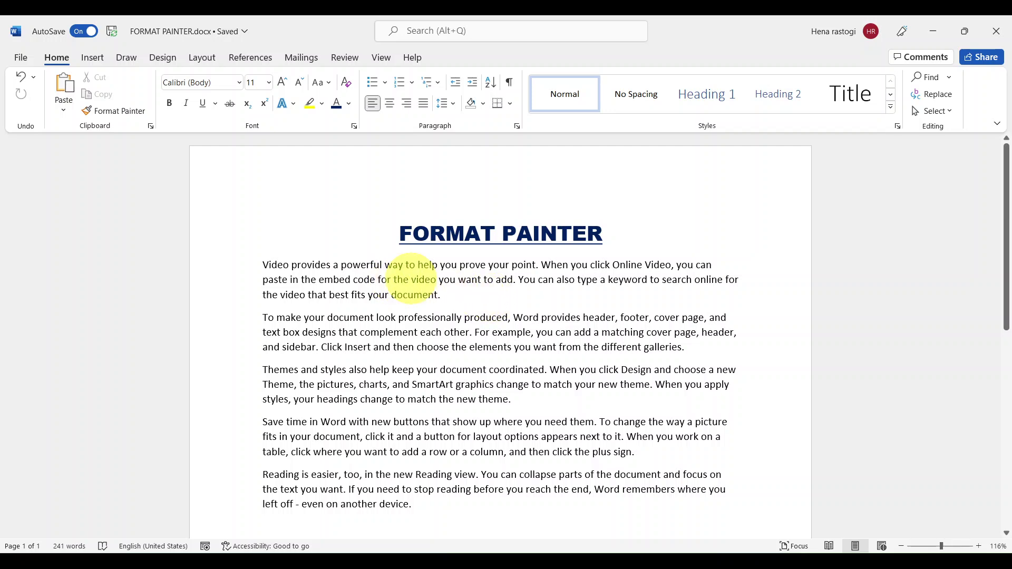
# - Set the font of the first body paragraph to Edwardian Script ITC
pyautogui.tripleClick(412, 279)
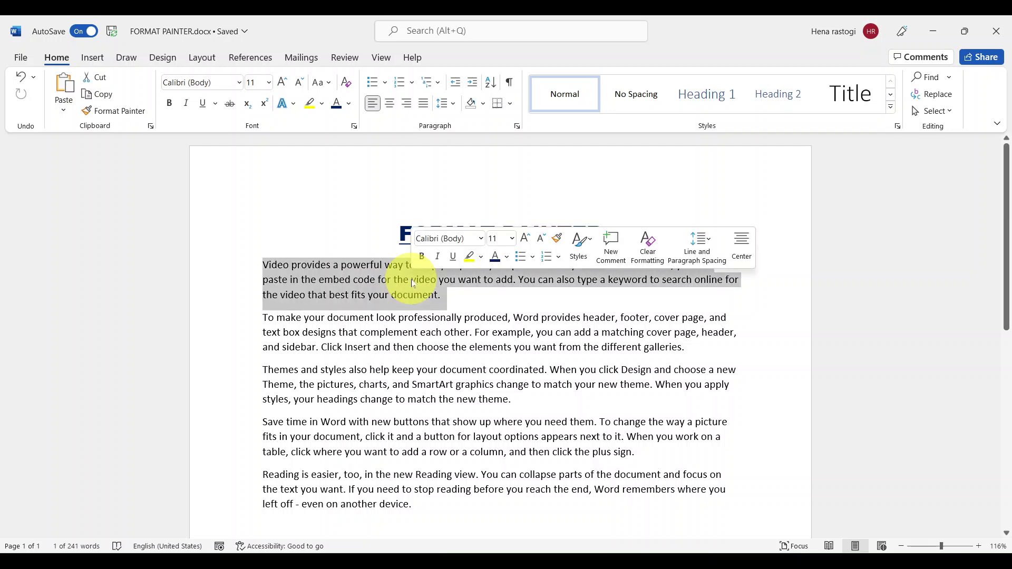
pyautogui.click(240, 85)
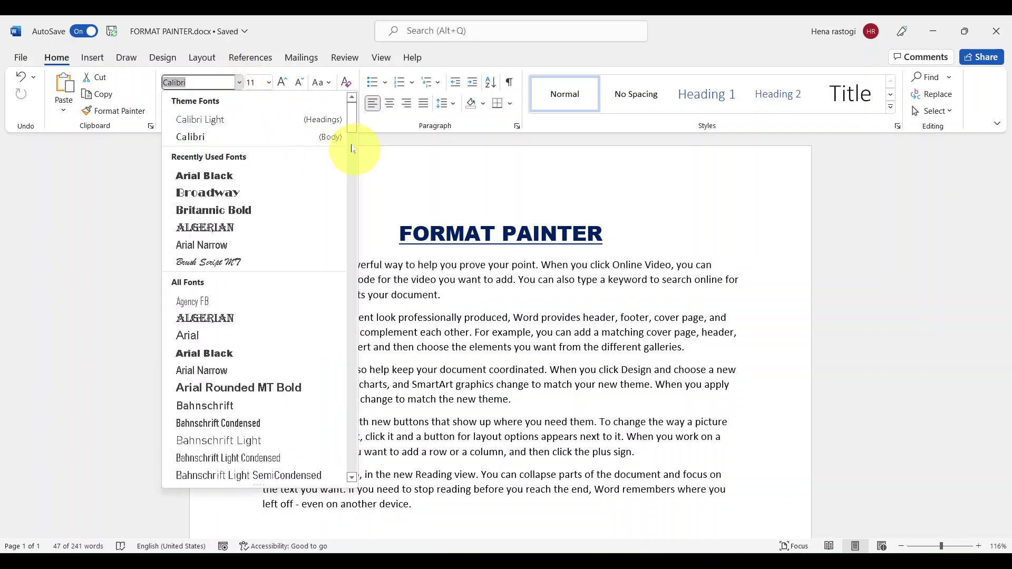
pyautogui.moveTo(351, 120); pyautogui.dragTo(346, 222)
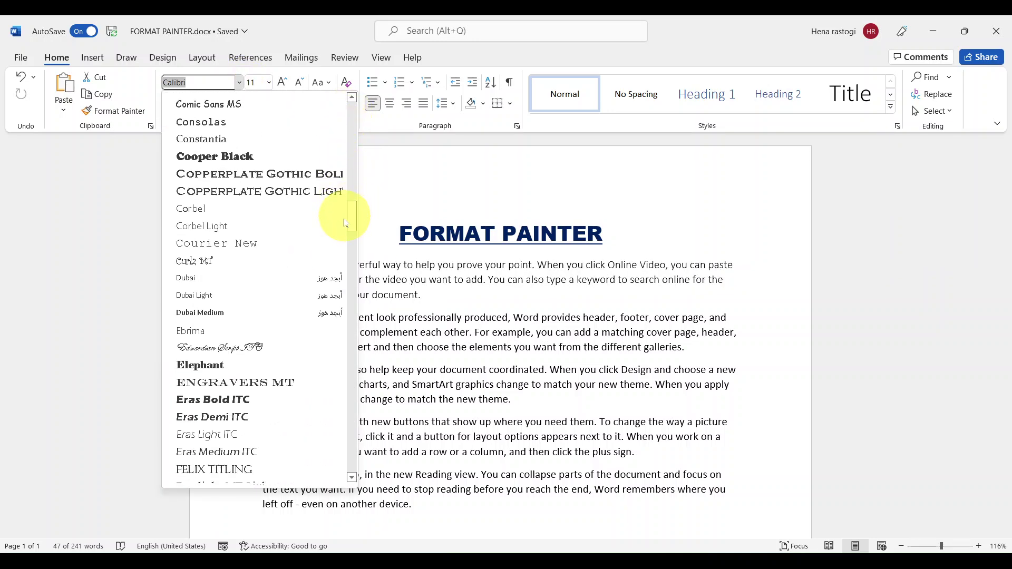
pyautogui.click(217, 349)
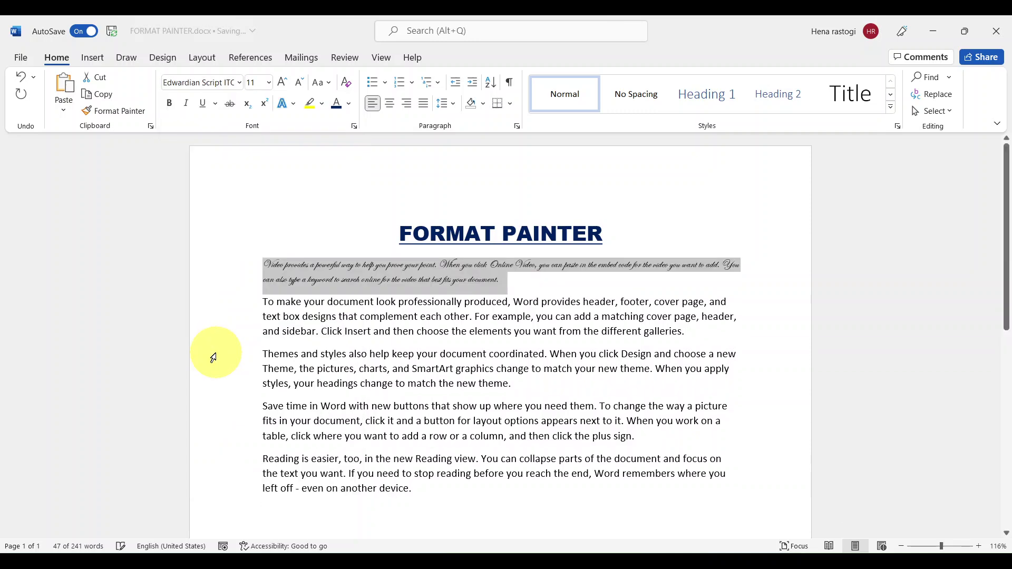
# - Increase the first body paragraph's font size to 24
pyautogui.click(289, 82)
pyautogui.click(290, 82)
pyautogui.click(290, 82)
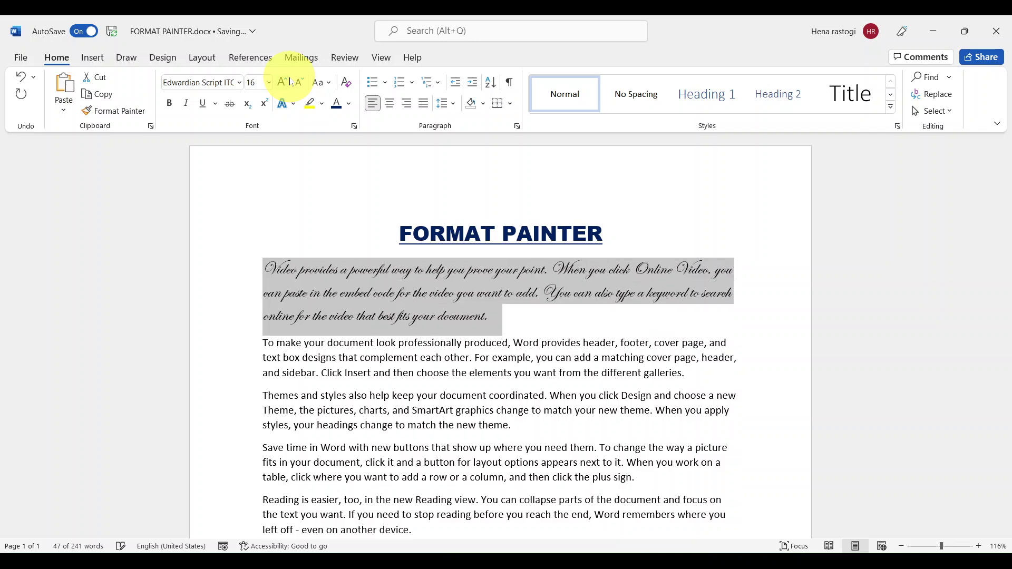
pyautogui.click(291, 82)
pyautogui.click(292, 83)
pyautogui.click(292, 83)
pyautogui.click(292, 82)
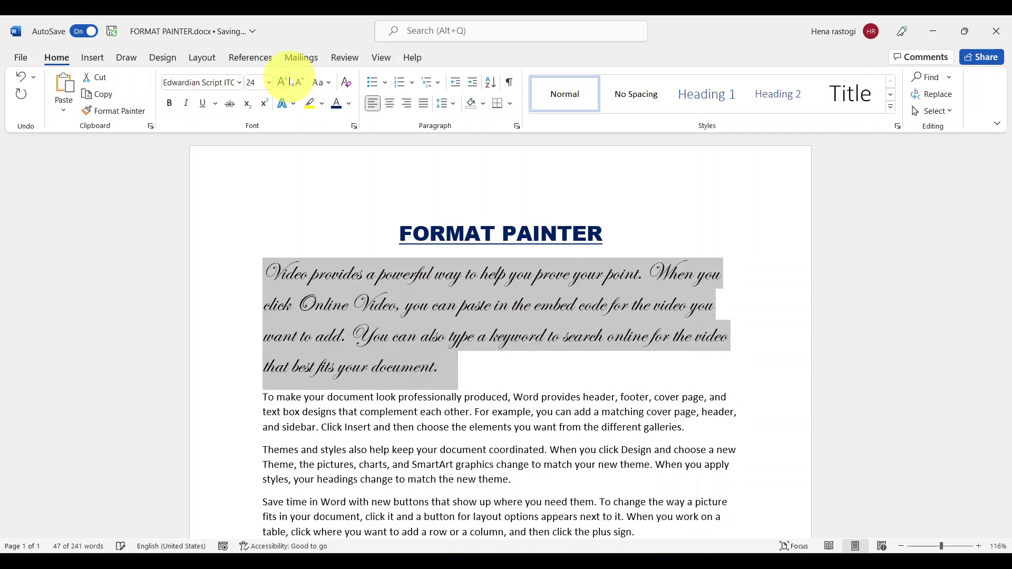
pyautogui.click(269, 83)
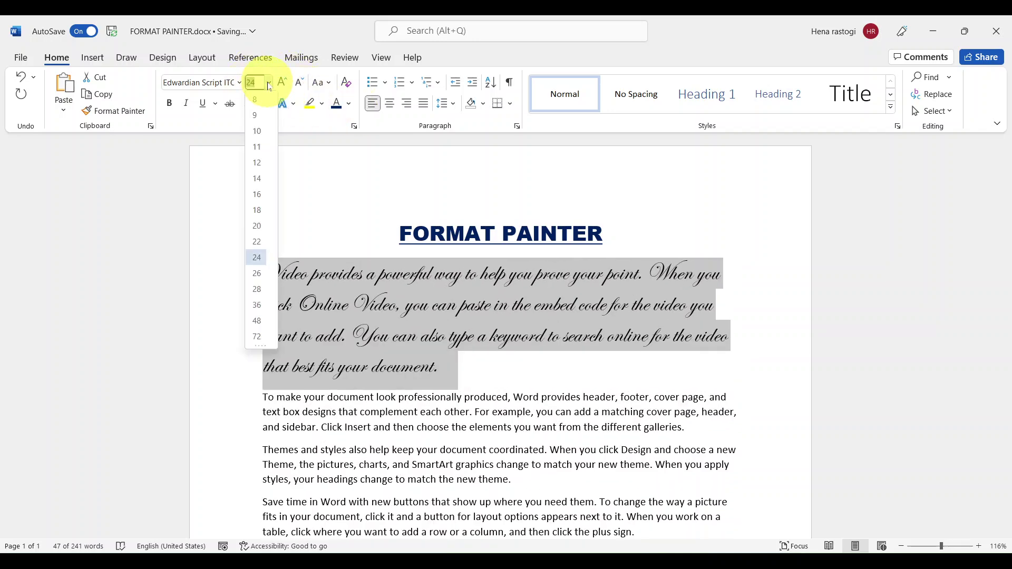
pyautogui.click(268, 84)
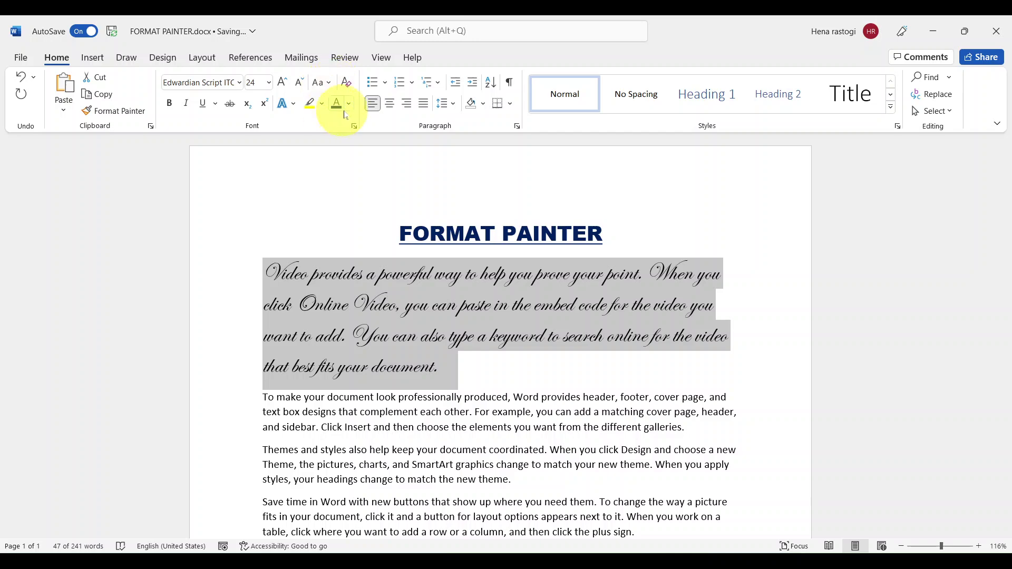
# - Color the first body paragraph's text standard light blue and make it bold
pyautogui.click(348, 103)
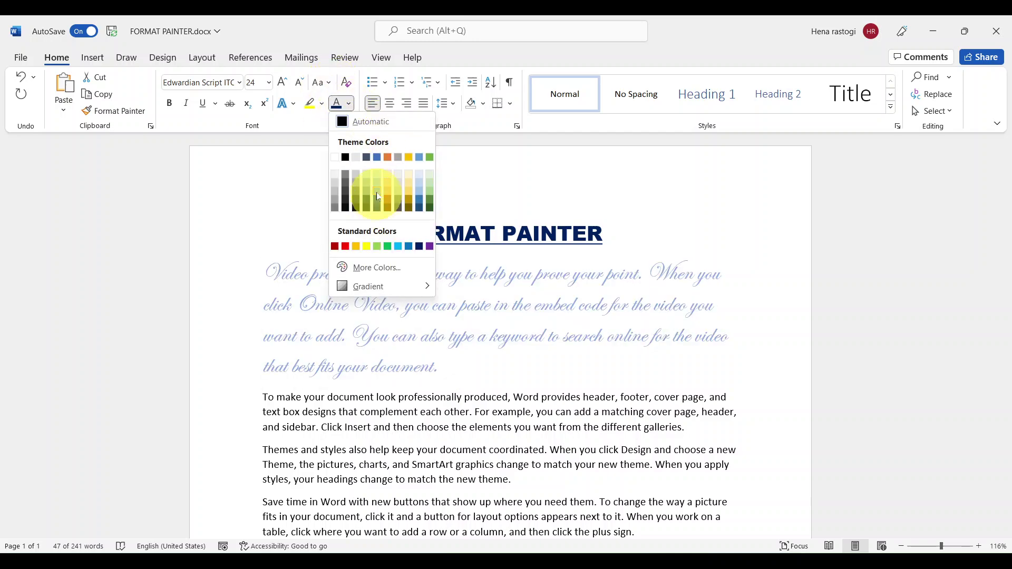
pyautogui.click(400, 248)
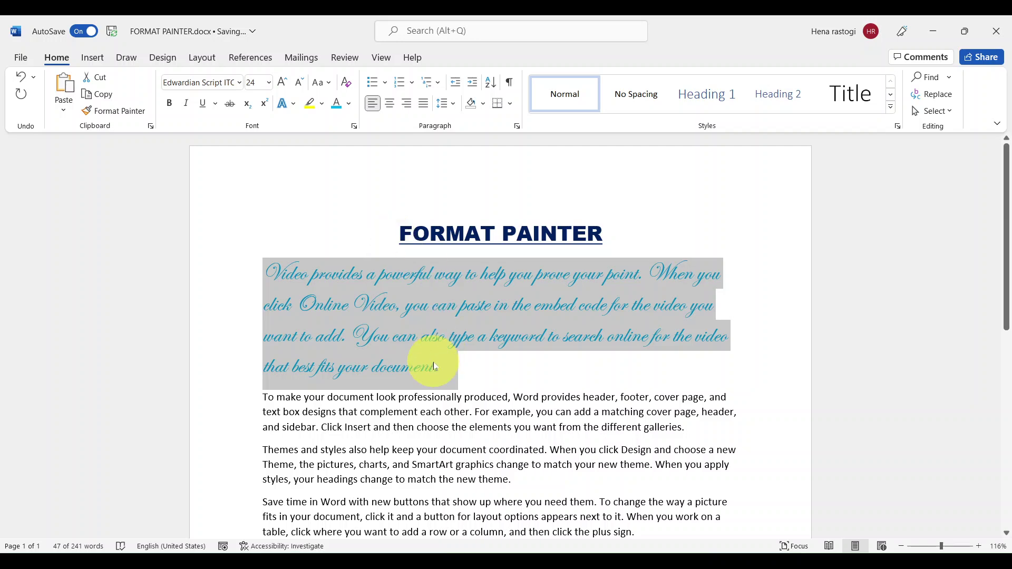
pyautogui.click(178, 107)
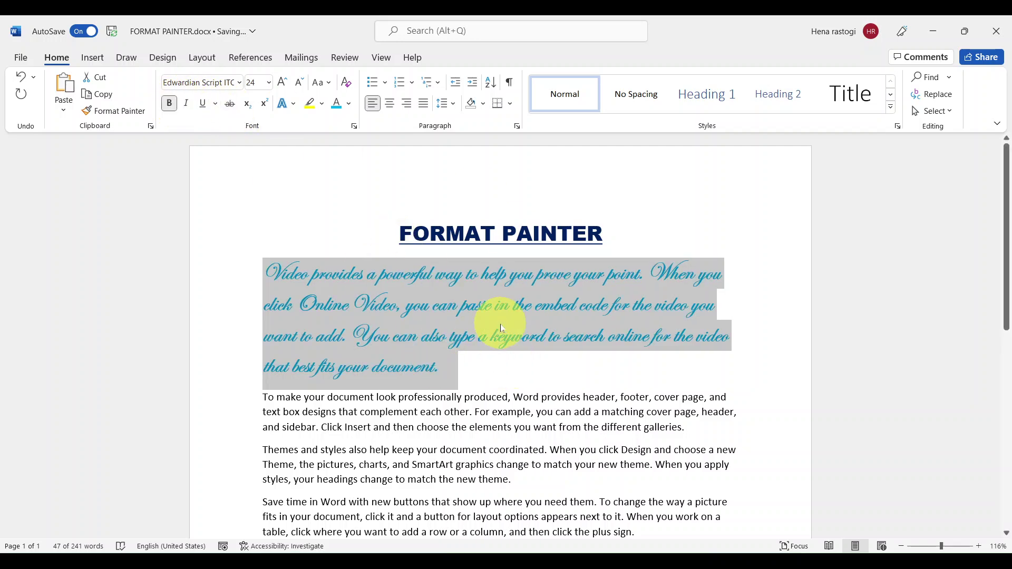
pyautogui.click(510, 363)
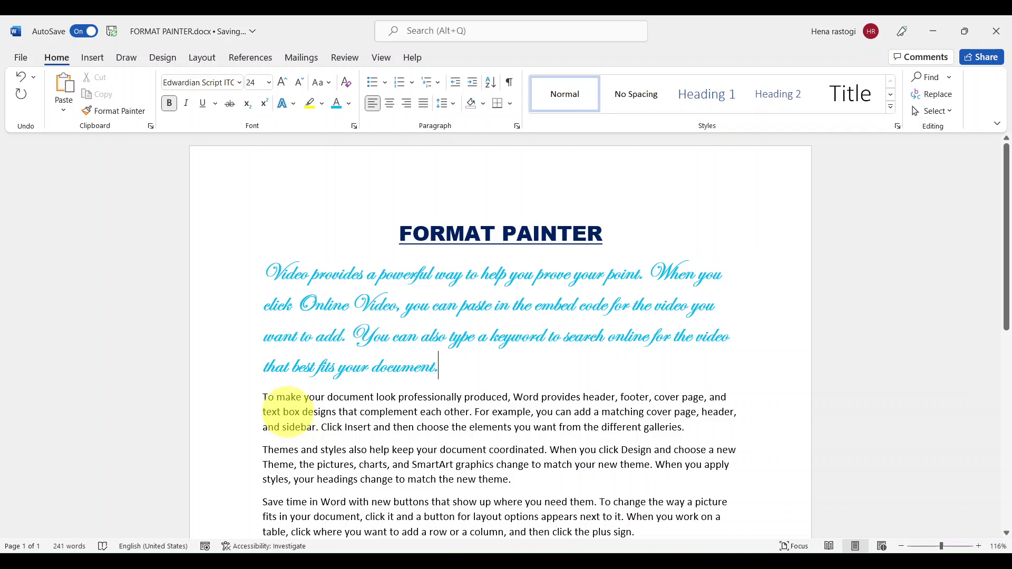
# - Use Format Painter to copy the first body paragraph's text formatting onto the second and third body paragraphs
pyautogui.scroll(-1, 288, 404)
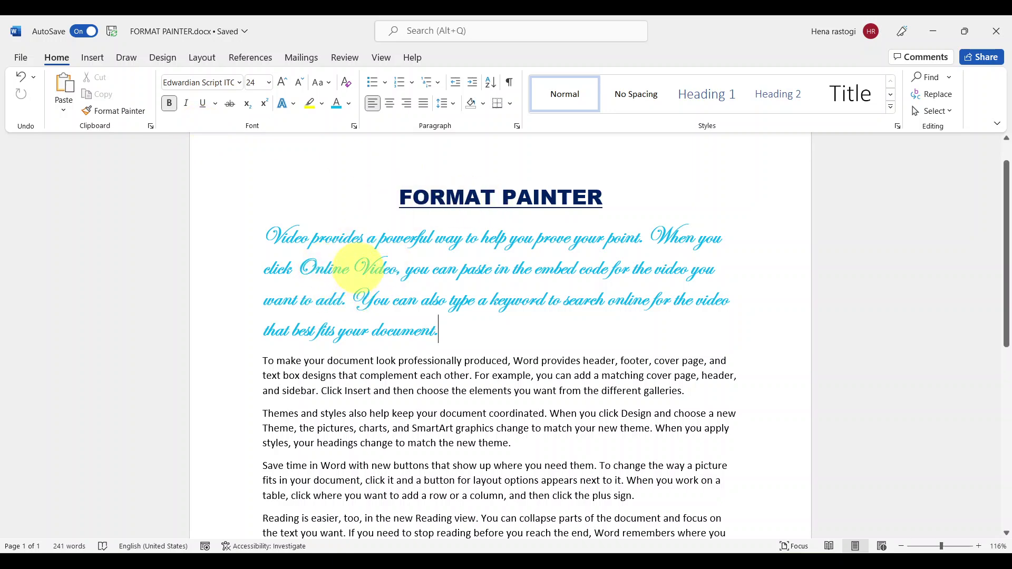
pyautogui.moveTo(352, 269); pyautogui.dragTo(373, 268)
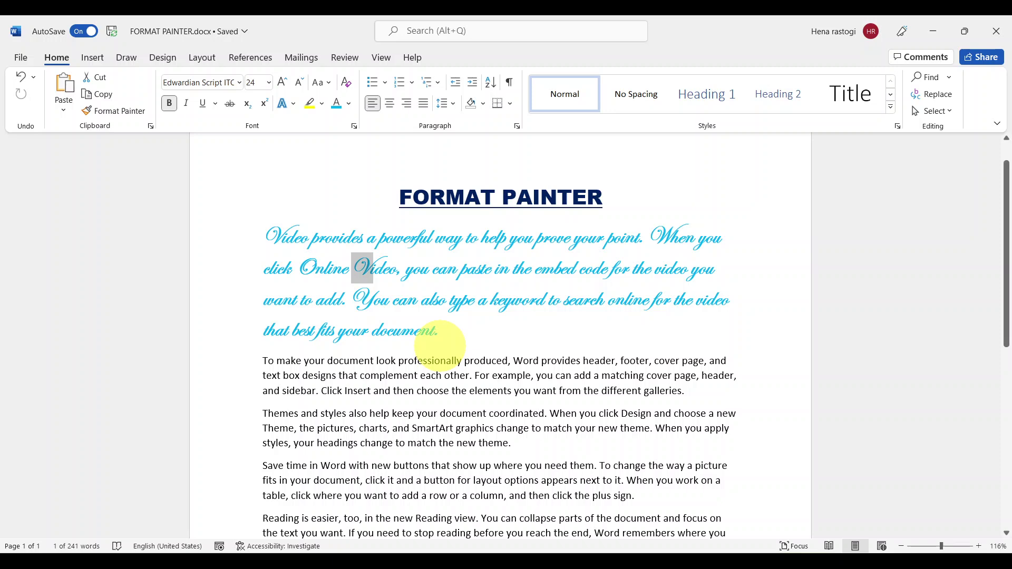
pyautogui.moveTo(263, 237); pyautogui.dragTo(285, 237)
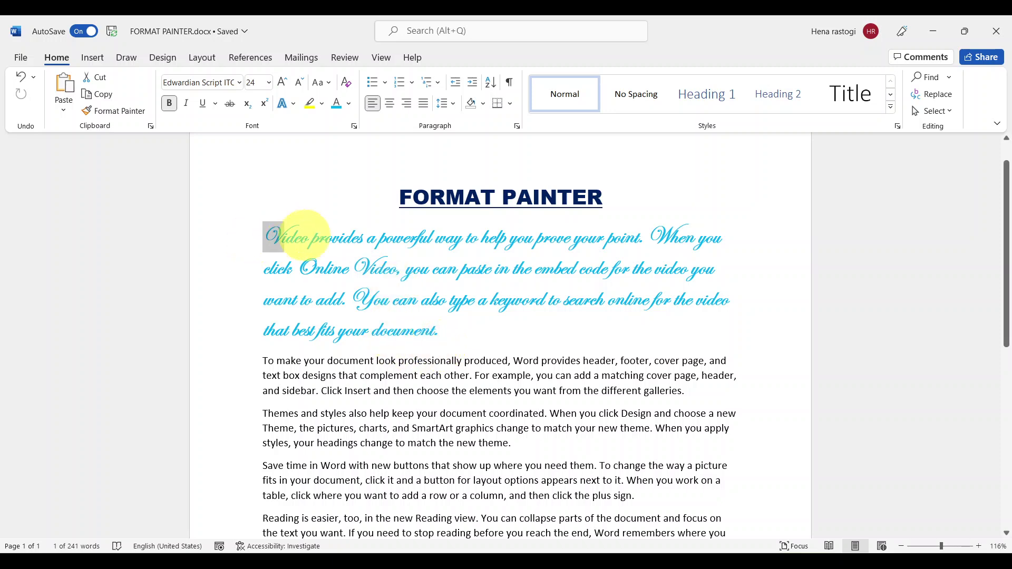
pyautogui.click(250, 248)
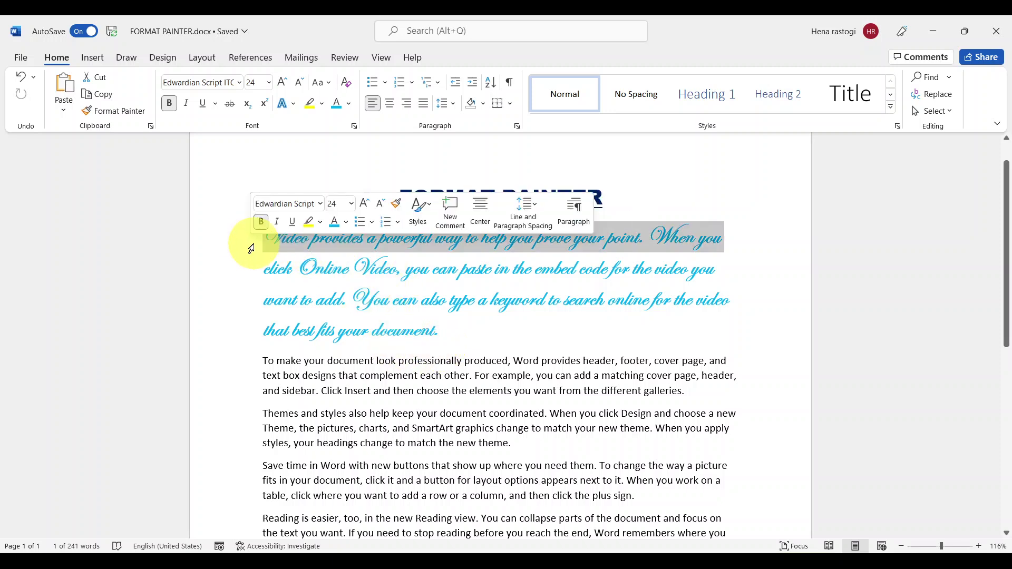
pyautogui.click(346, 269)
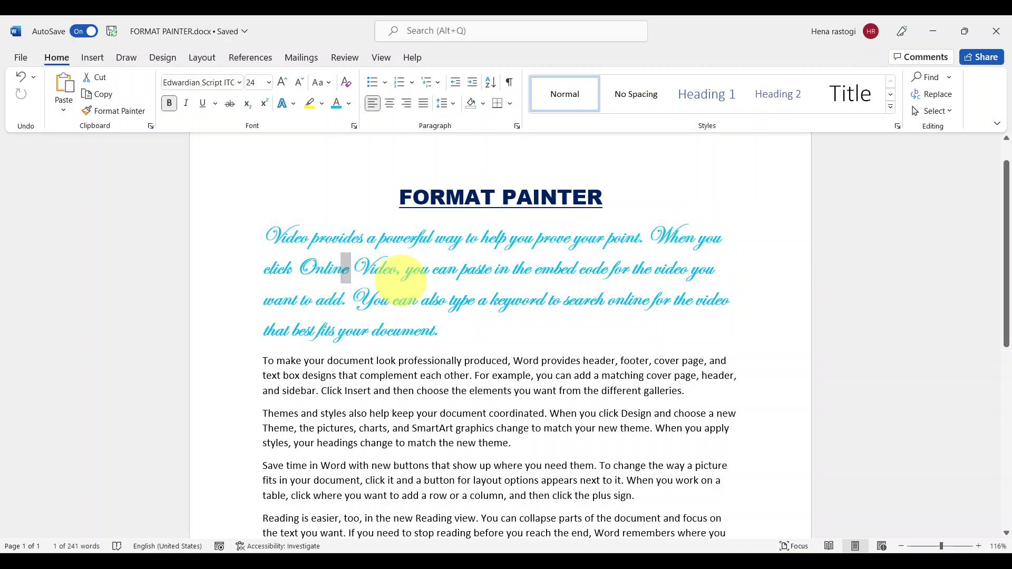
pyautogui.click(125, 112)
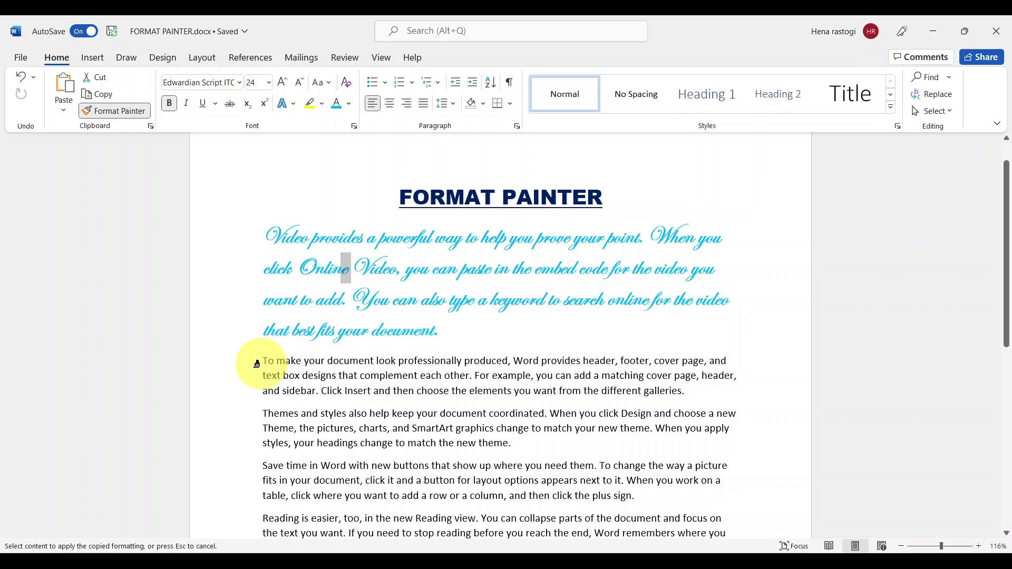
pyautogui.moveTo(262, 363)
pyautogui.mouseDown()
pyautogui.moveTo(329, 375)
pyautogui.moveTo(316, 413)
pyautogui.moveTo(337, 442)
pyautogui.moveTo(527, 446)
pyautogui.mouseUp()
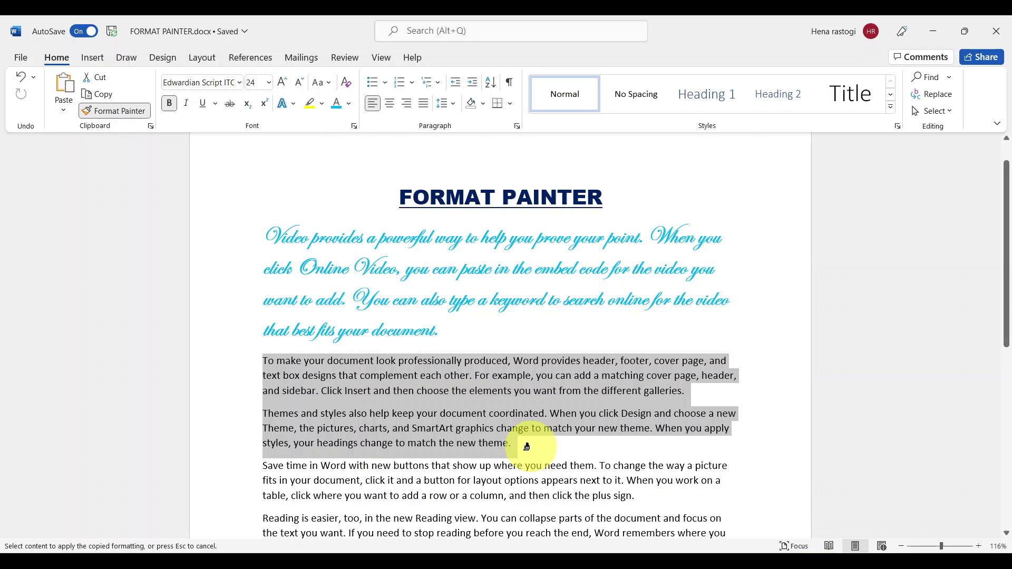
pyautogui.moveTo(526, 446); pyautogui.dragTo(527, 446)
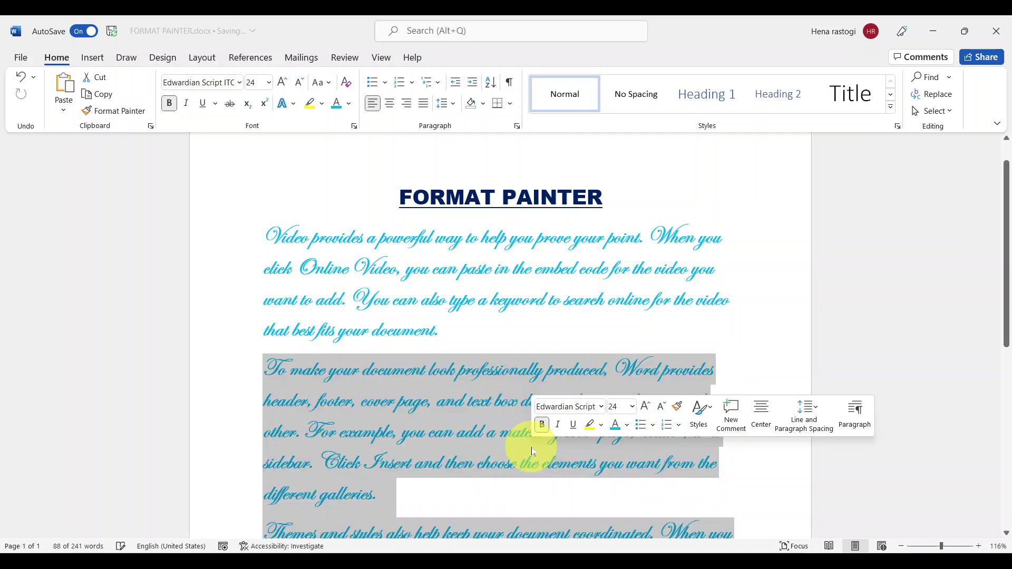
pyautogui.scroll(-2, 528, 446)
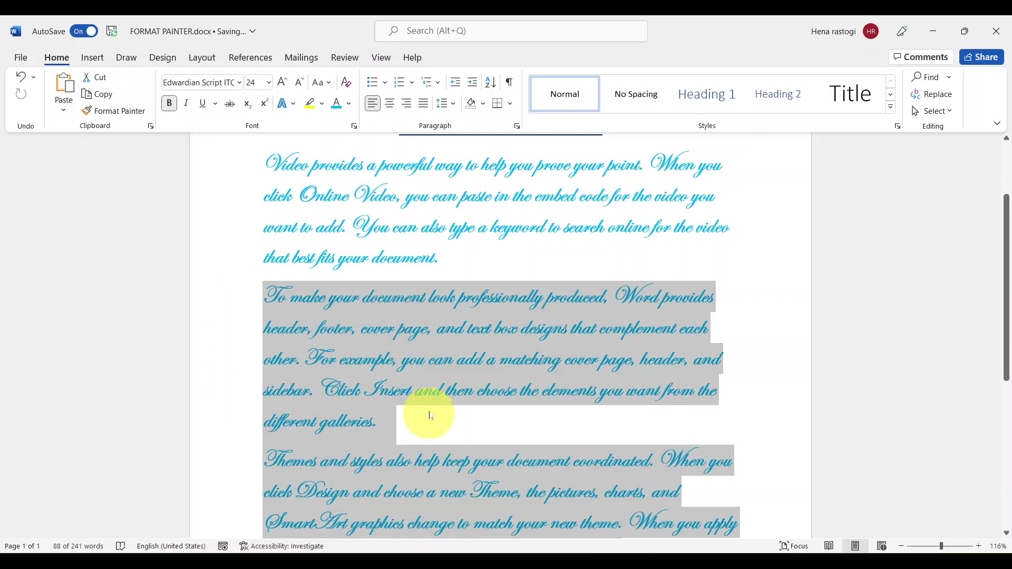
pyautogui.scroll(-3, 422, 413)
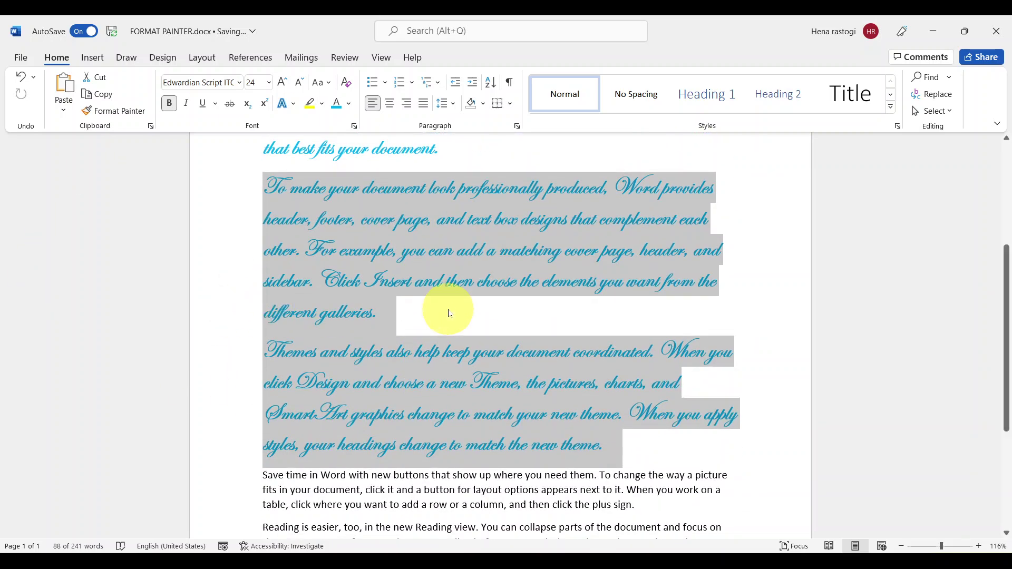
pyautogui.click(426, 326)
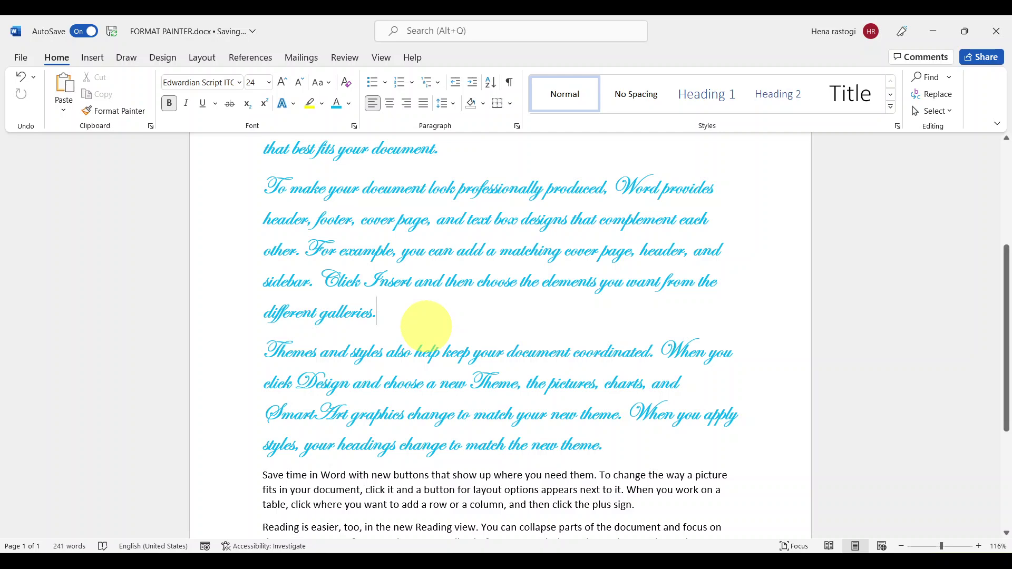
# - Color the third body paragraph's text orange and set its font to Broadway
pyautogui.scroll(-3, 426, 327)
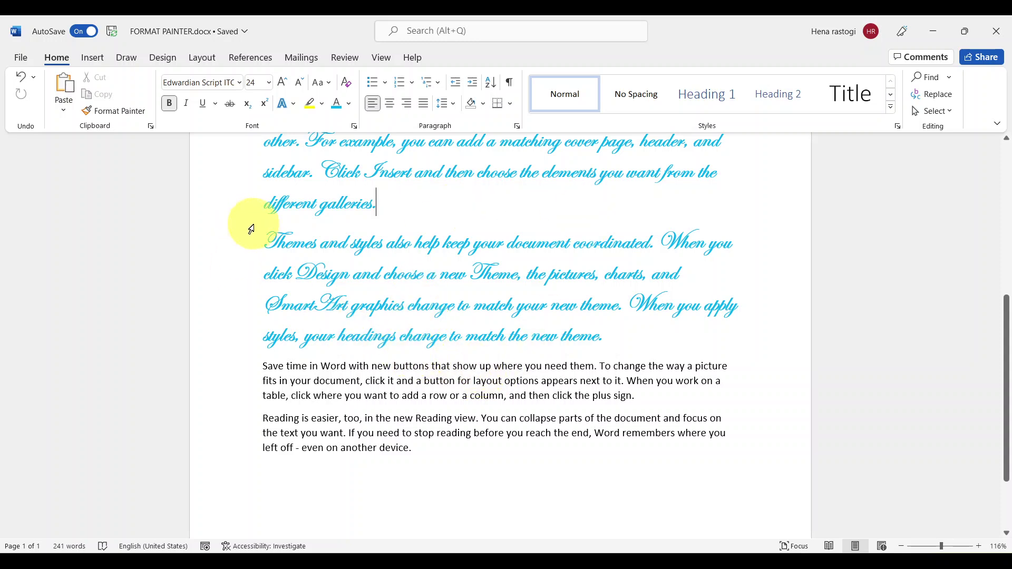
pyautogui.moveTo(263, 240); pyautogui.dragTo(673, 338)
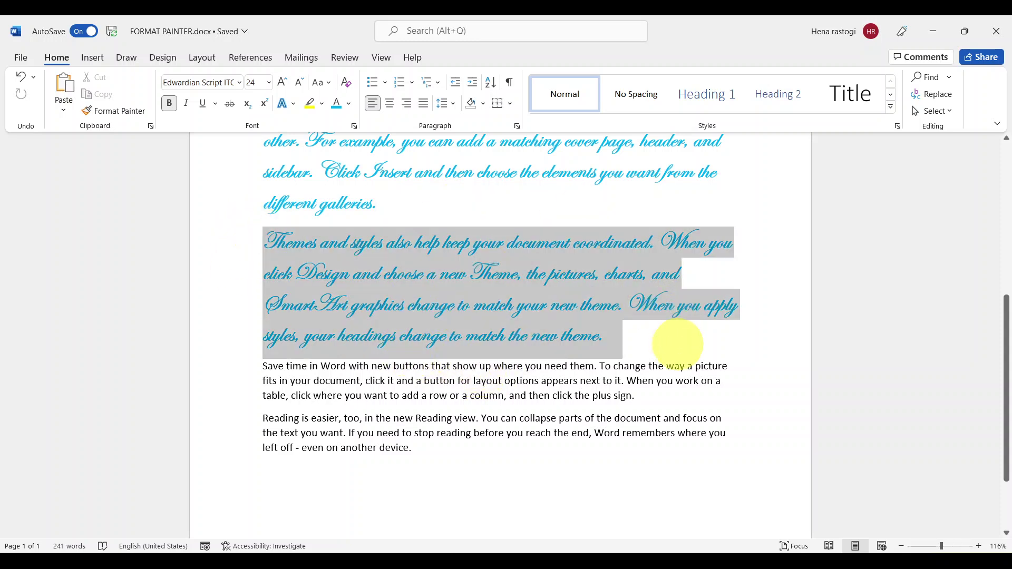
pyautogui.click(349, 103)
pyautogui.click(387, 157)
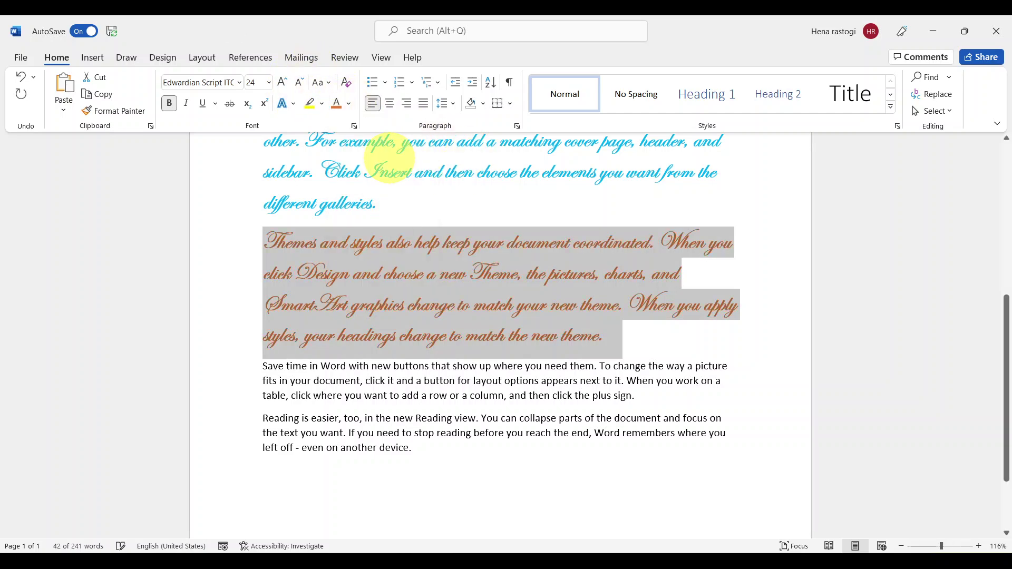
pyautogui.click(240, 85)
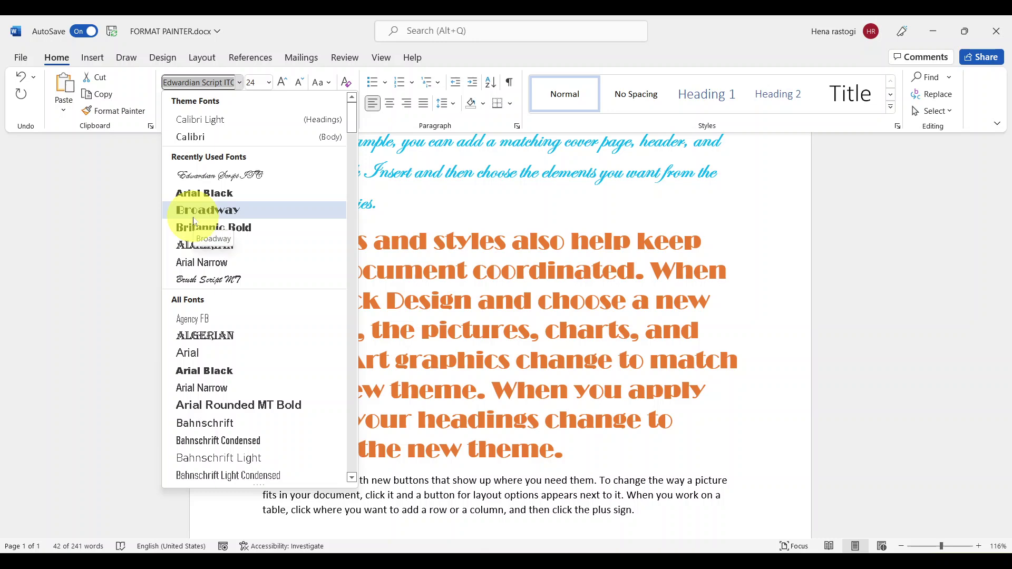
pyautogui.click(194, 216)
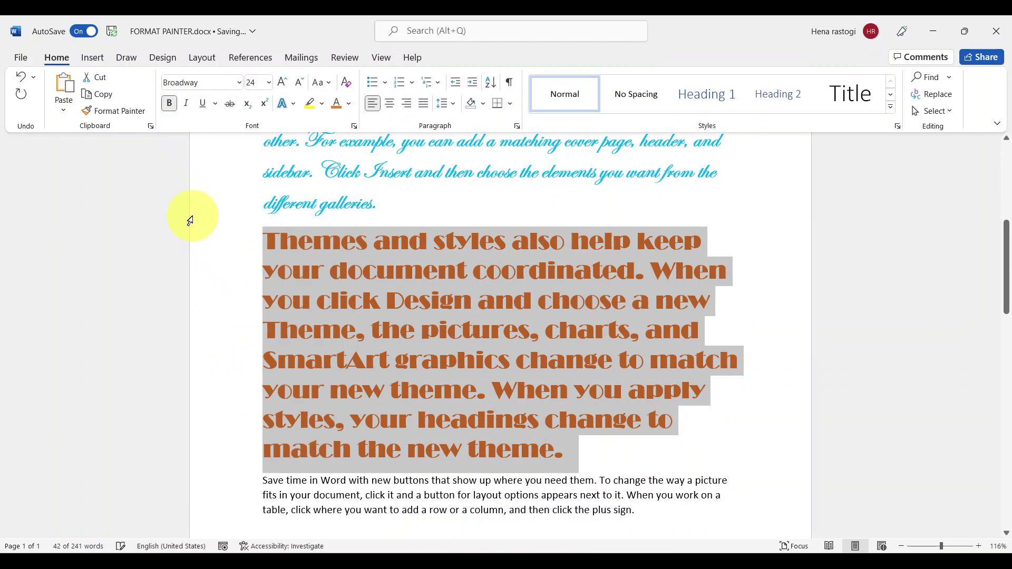
pyautogui.click(511, 452)
# - Try copying the third body paragraph's formatting onto the whole fourth paragraph with Format Painter, and undo it
pyautogui.scroll(-1, 511, 452)
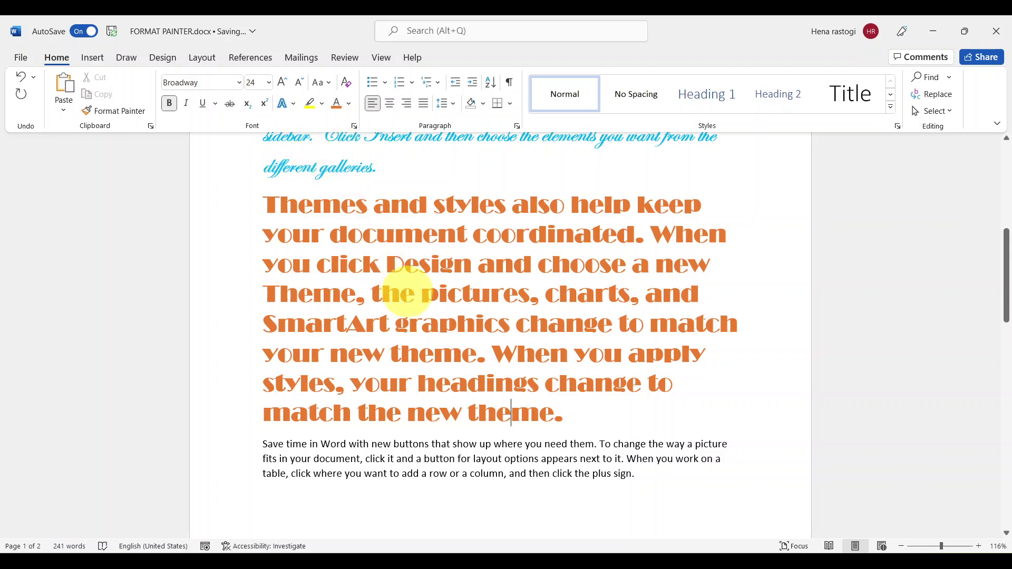
pyautogui.moveTo(264, 204); pyautogui.dragTo(312, 206)
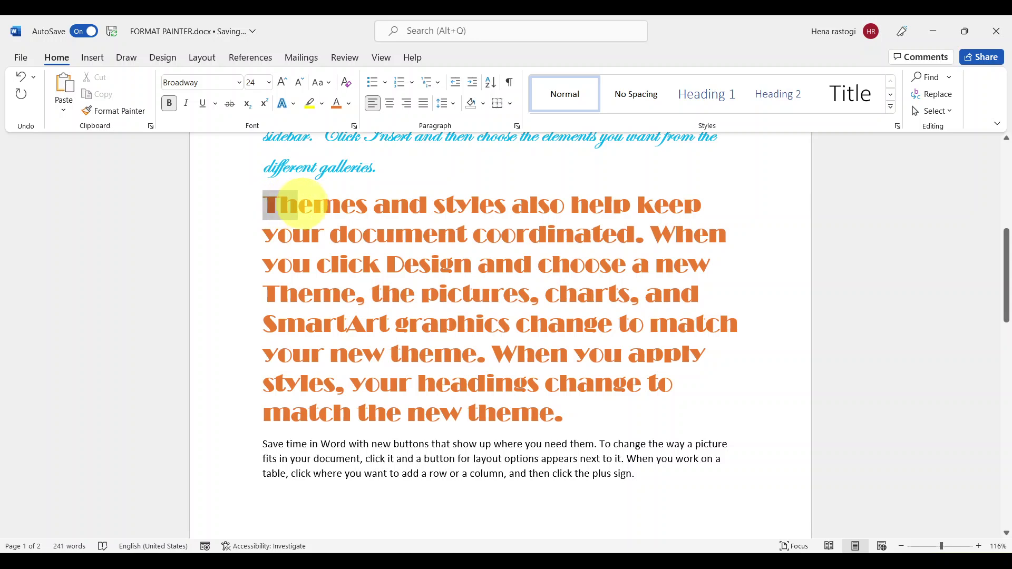
pyautogui.click(123, 115)
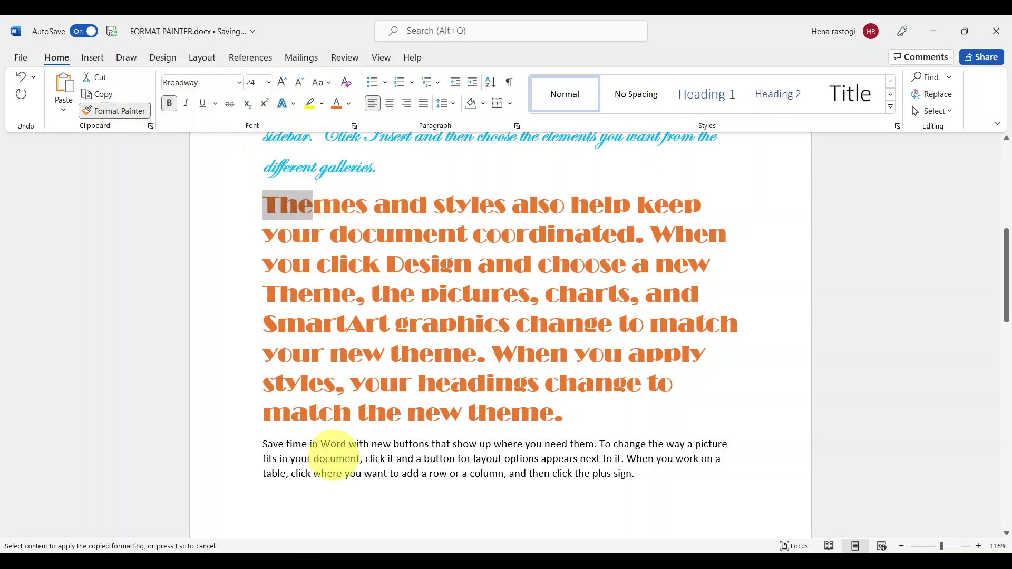
pyautogui.scroll(-2, 334, 454)
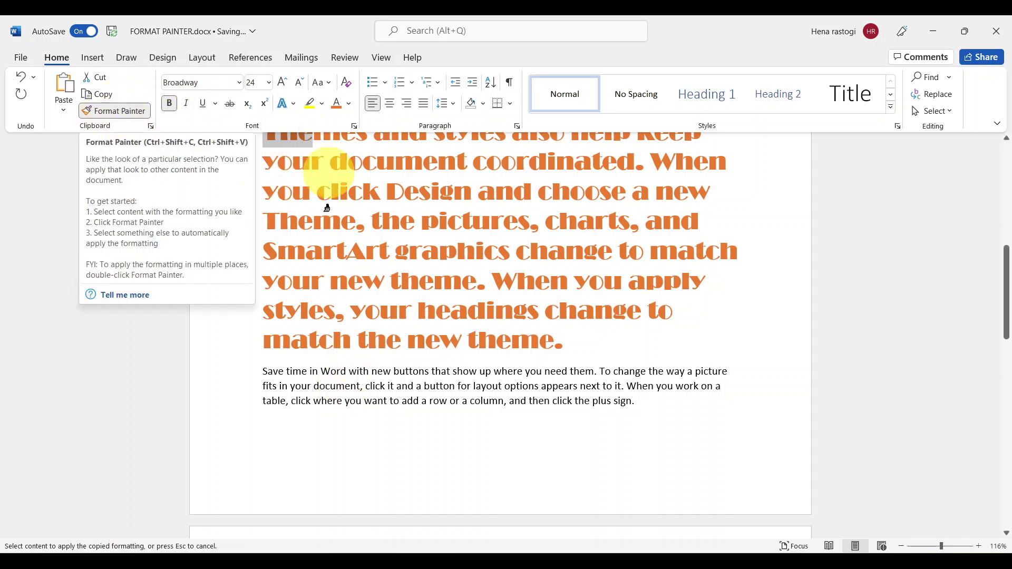
pyautogui.moveTo(263, 372); pyautogui.dragTo(651, 405)
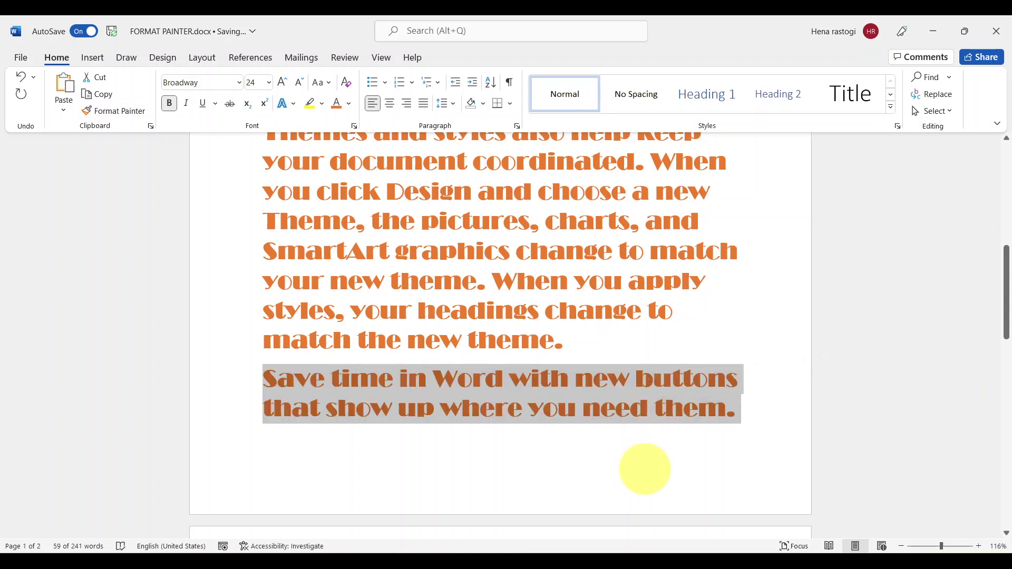
pyautogui.click(20, 77)
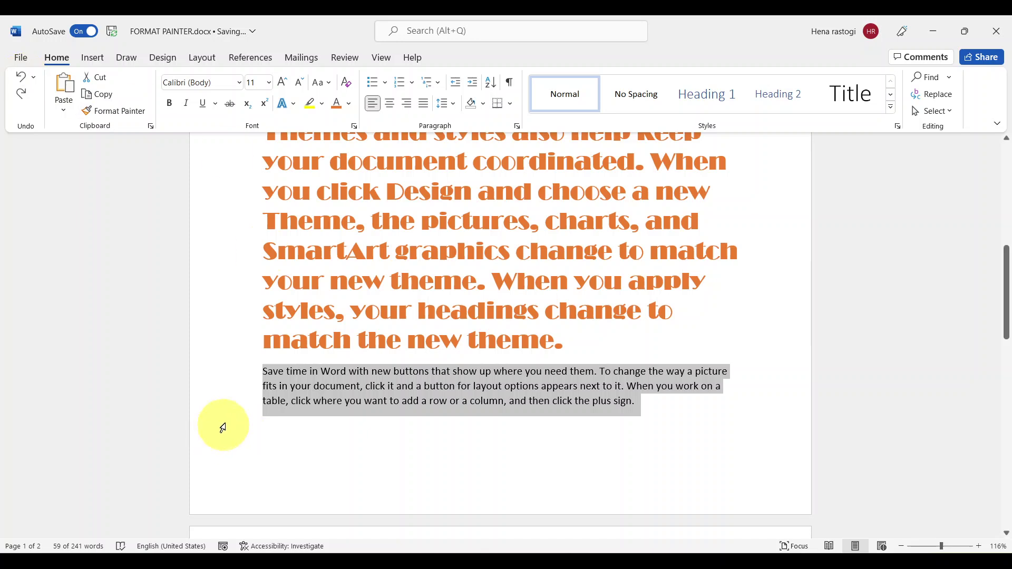
pyautogui.click(261, 401)
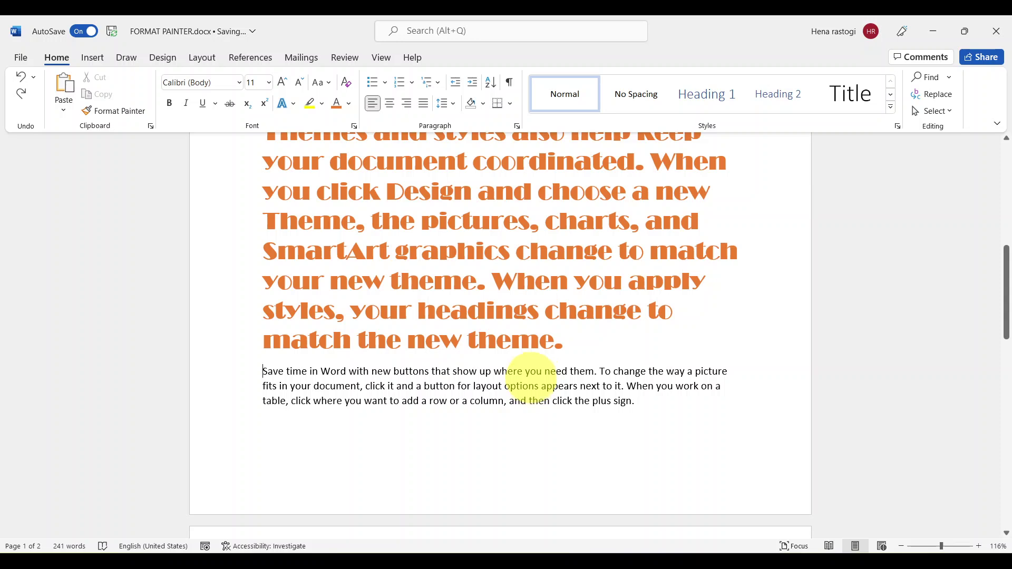
# - Lock Format Painter on the orange Broadway formatting and apply it to "Save", "buttons", "change the way" and "options" in the fourth body paragraph
pyautogui.moveTo(263, 250); pyautogui.dragTo(278, 252)
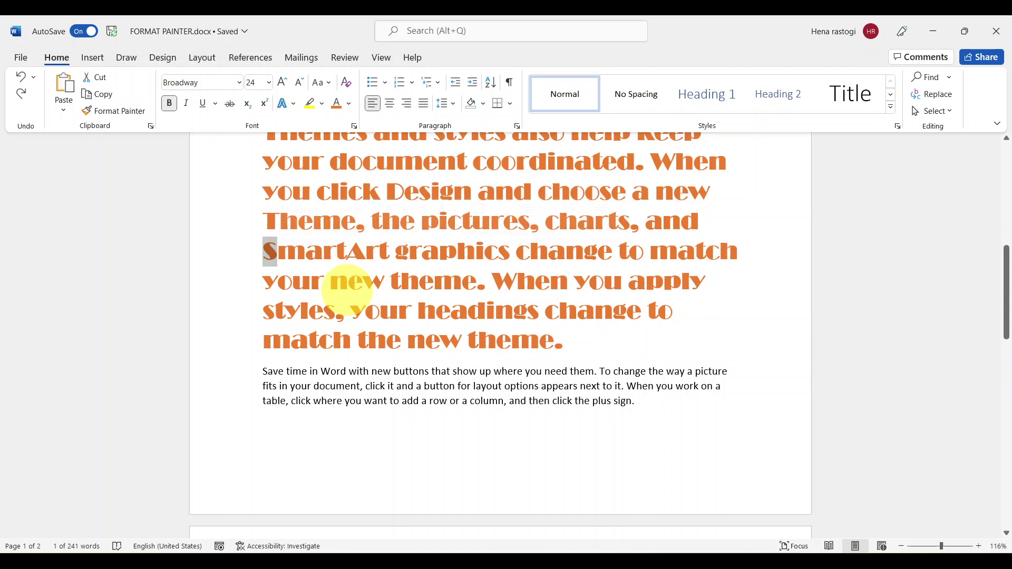
pyautogui.moveTo(266, 254)
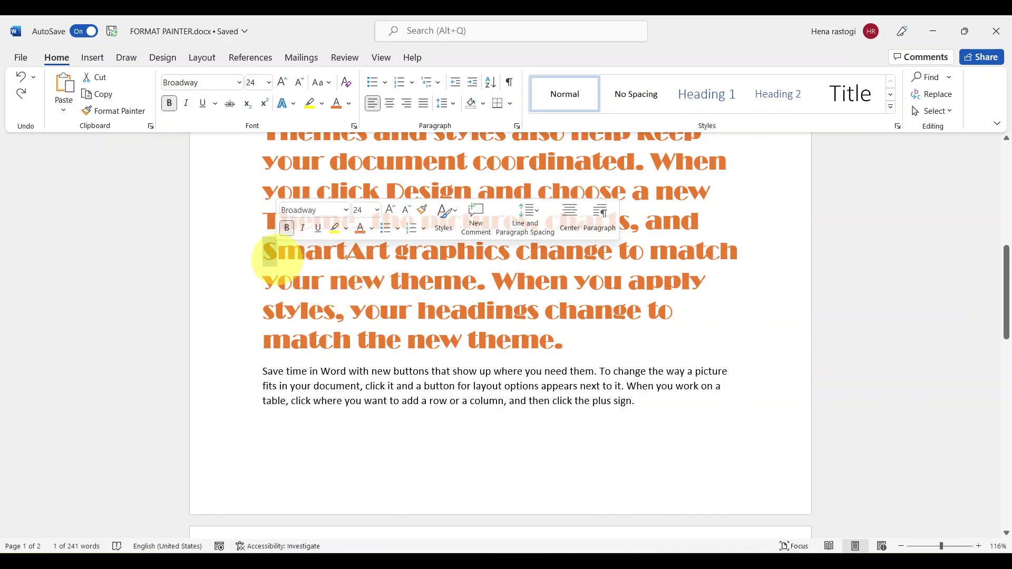
pyautogui.click(106, 112)
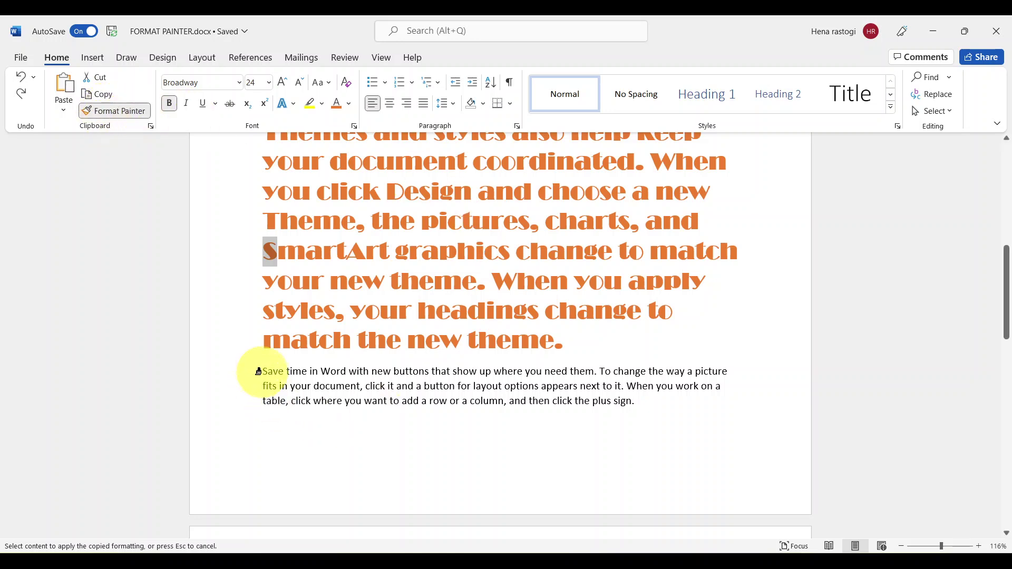
pyautogui.moveTo(258, 371); pyautogui.dragTo(285, 371)
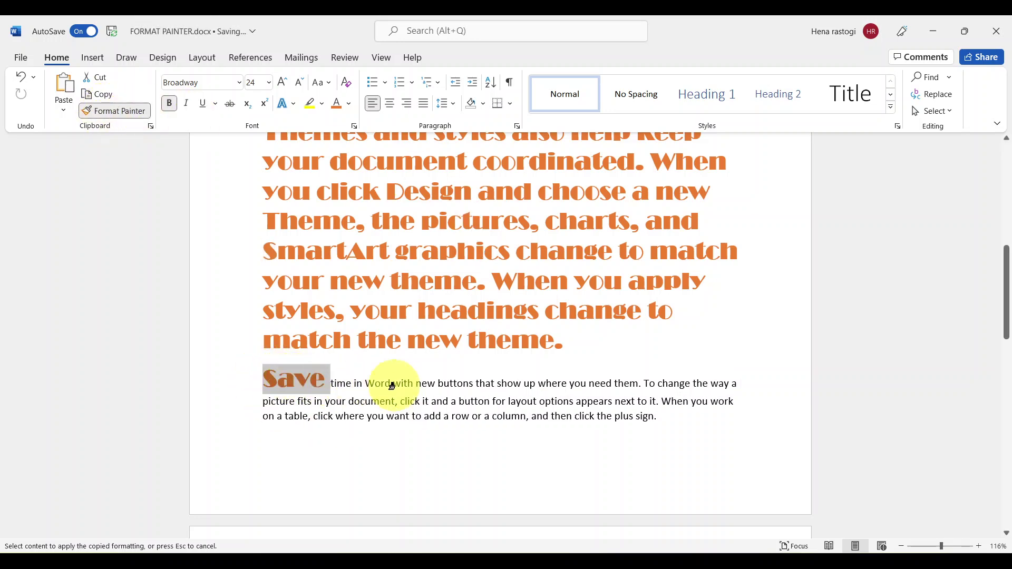
pyautogui.moveTo(436, 384); pyautogui.dragTo(477, 384)
pyautogui.moveTo(621, 401); pyautogui.dragTo(655, 402)
pyautogui.moveTo(285, 413); pyautogui.dragTo(413, 455)
pyautogui.scroll(-5, 414, 448)
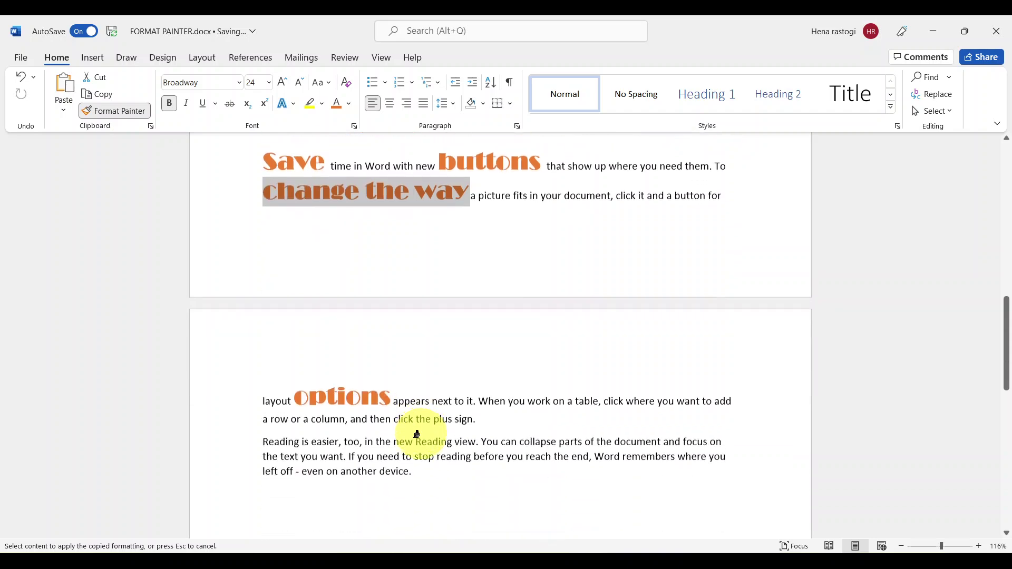
# - Paint the copied orange Broadway formatting onto "To make", "produced,", "mplement" and "and sidebar." in the second body paragraph
pyautogui.scroll(12, 440, 403)
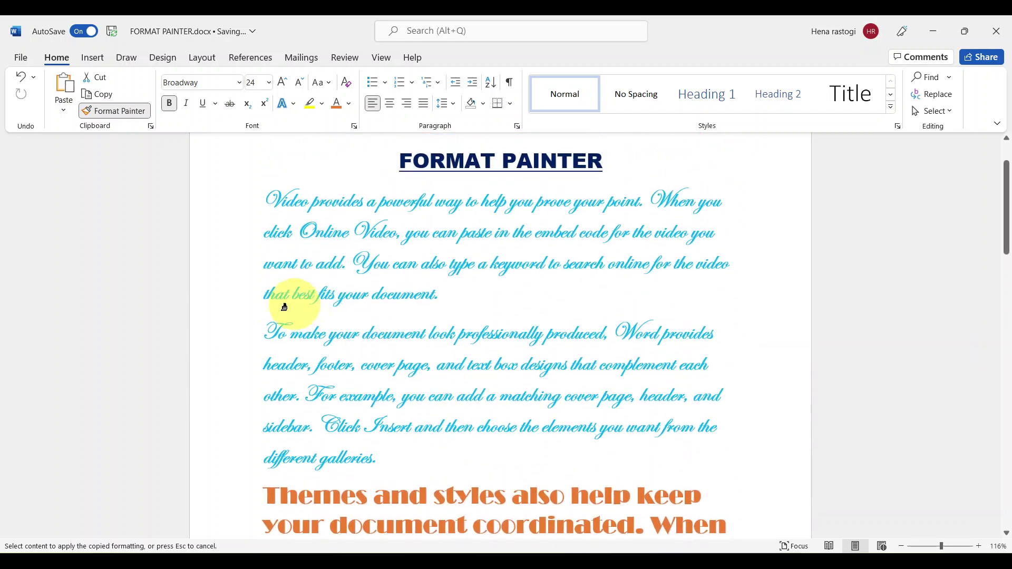
pyautogui.moveTo(264, 335); pyautogui.dragTo(382, 336)
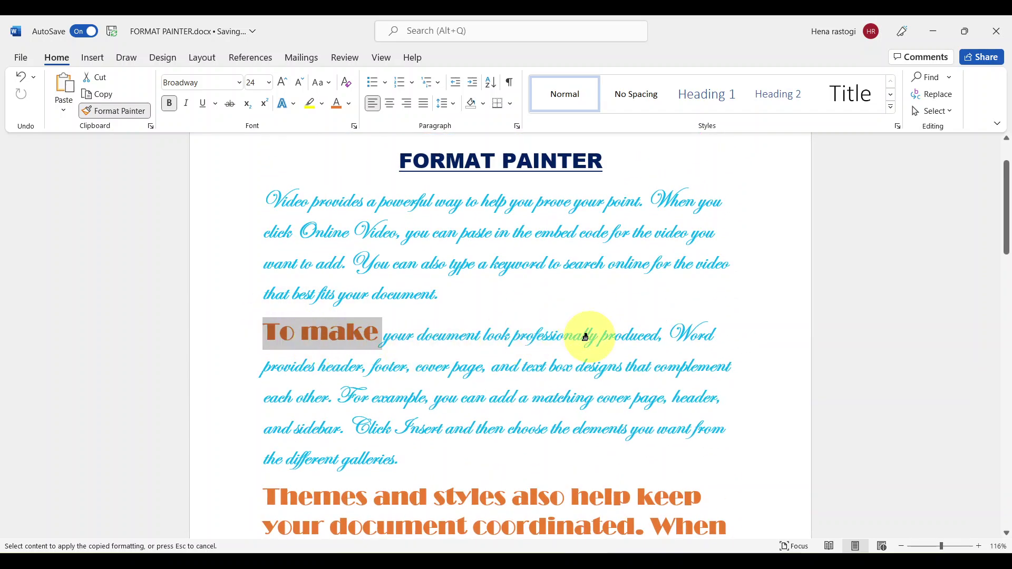
pyautogui.moveTo(601, 337); pyautogui.dragTo(735, 336)
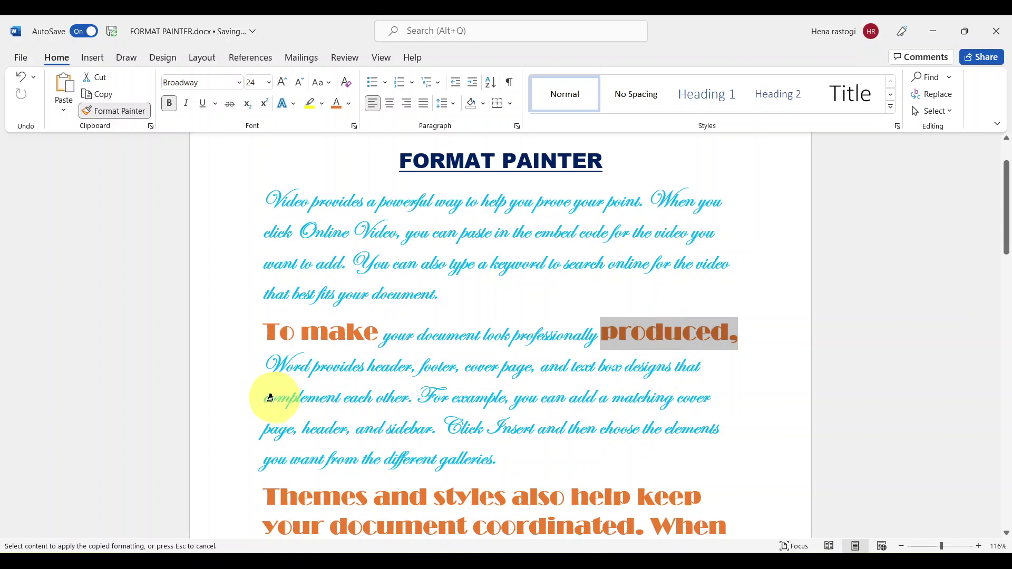
pyautogui.moveTo(276, 396); pyautogui.dragTo(338, 398)
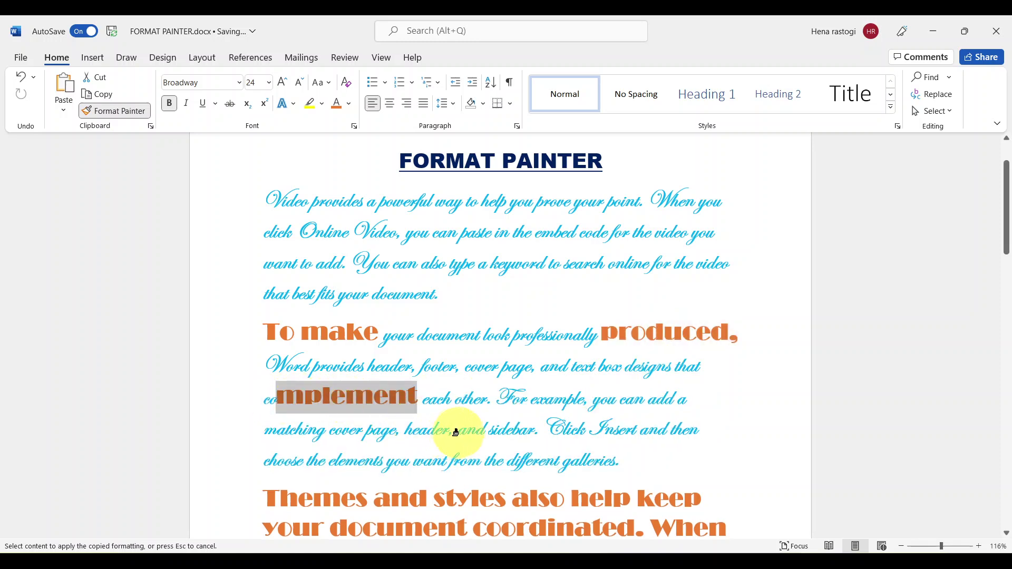
pyautogui.moveTo(458, 429); pyautogui.dragTo(541, 427)
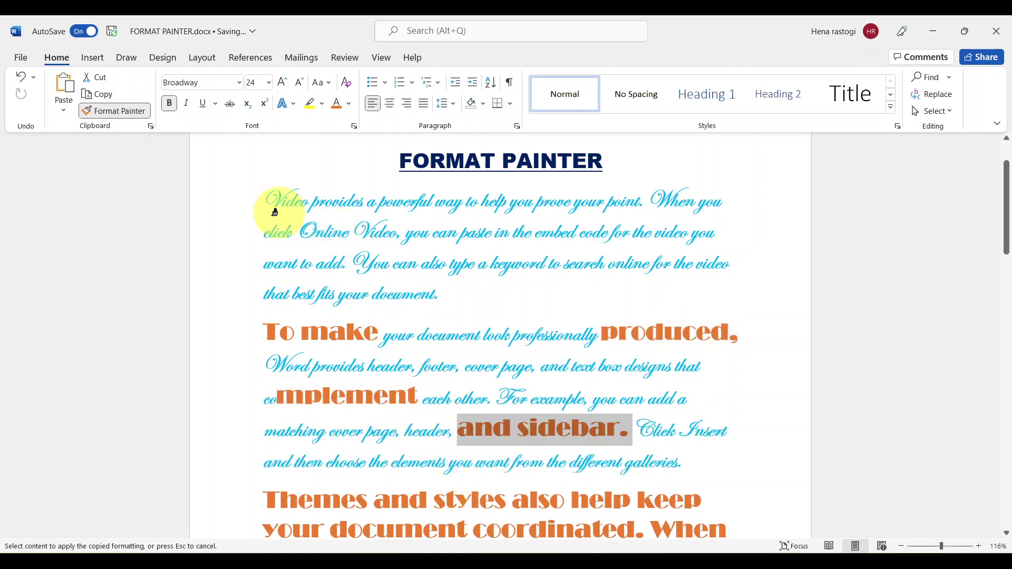
# - Paint the same formatting onto "Video provides" and "You can also" in the first body paragraph, and turn off Format Painter
pyautogui.moveTo(259, 201); pyautogui.dragTo(334, 215)
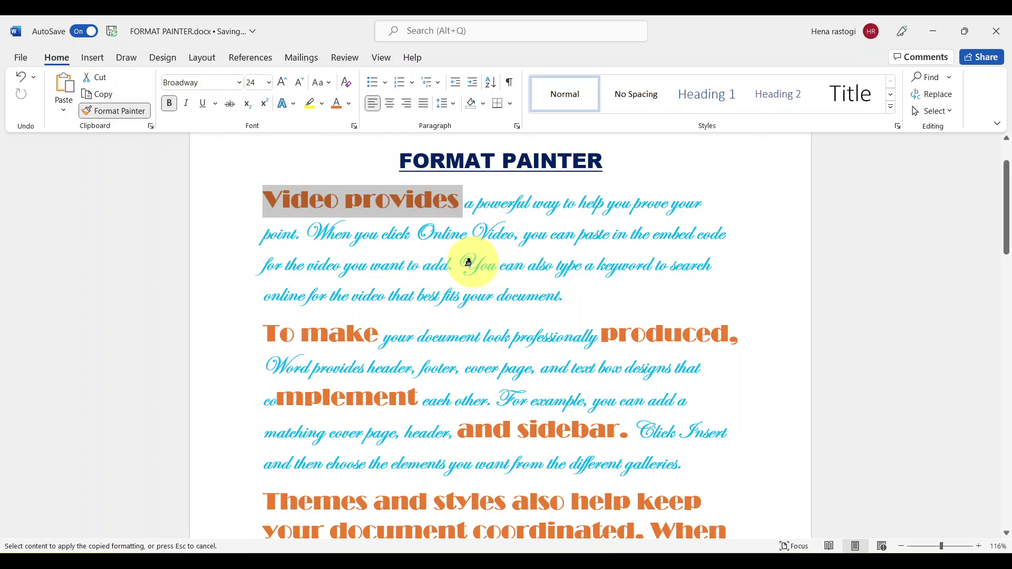
pyautogui.moveTo(458, 264); pyautogui.dragTo(548, 265)
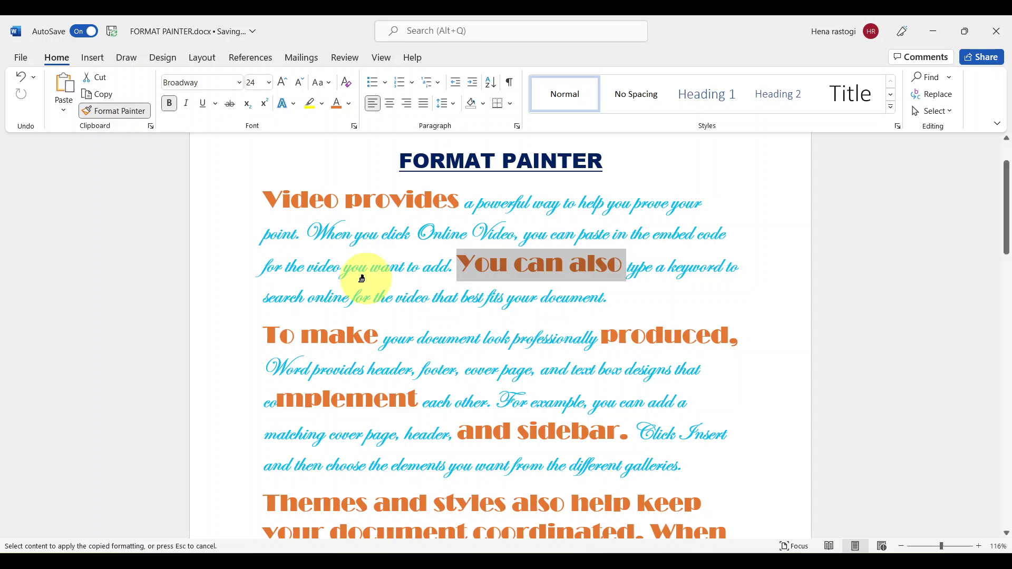
pyautogui.press('Escape')
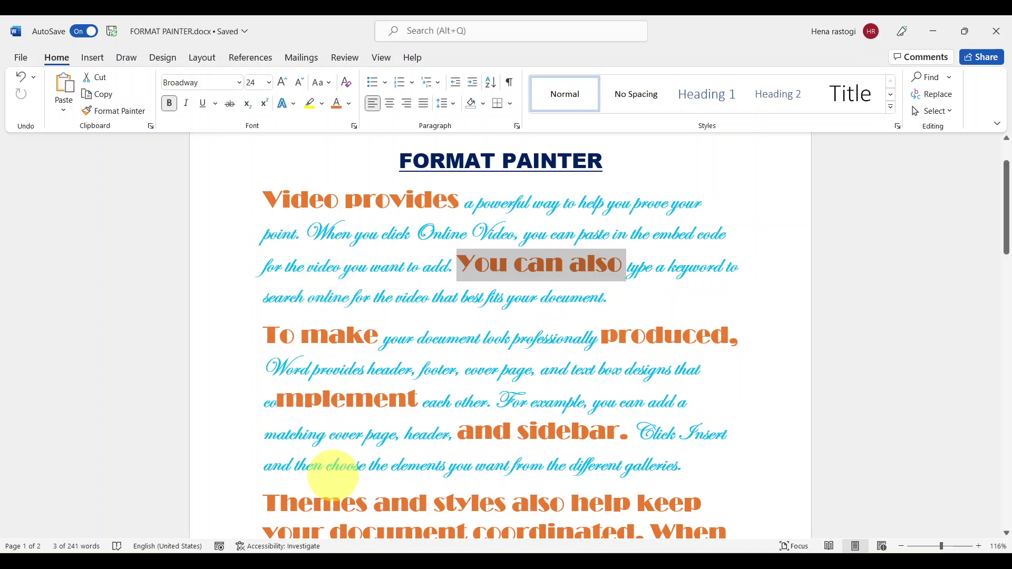
pyautogui.scroll(-3, 332, 469)
pyautogui.scroll(-1, 332, 469)
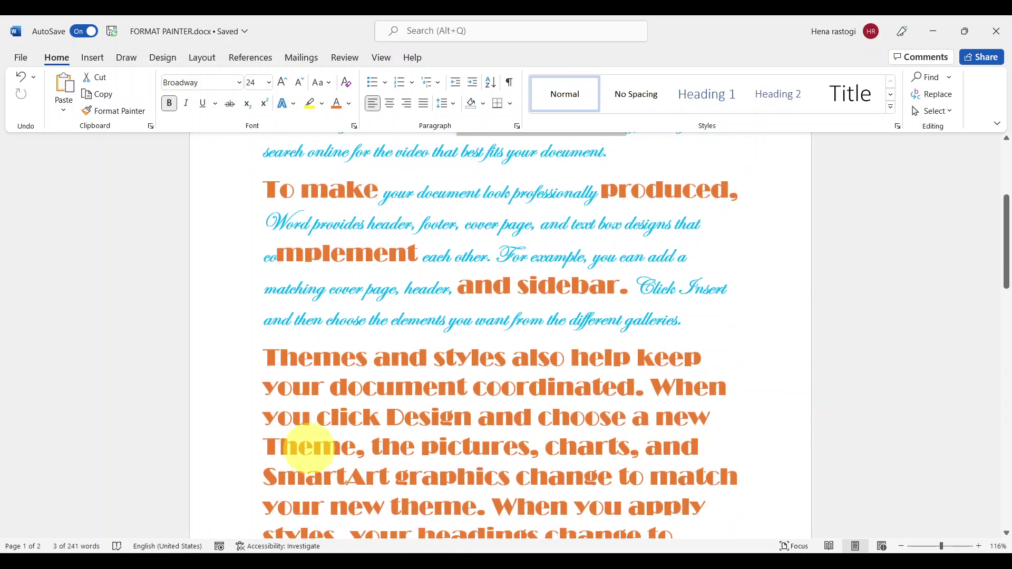